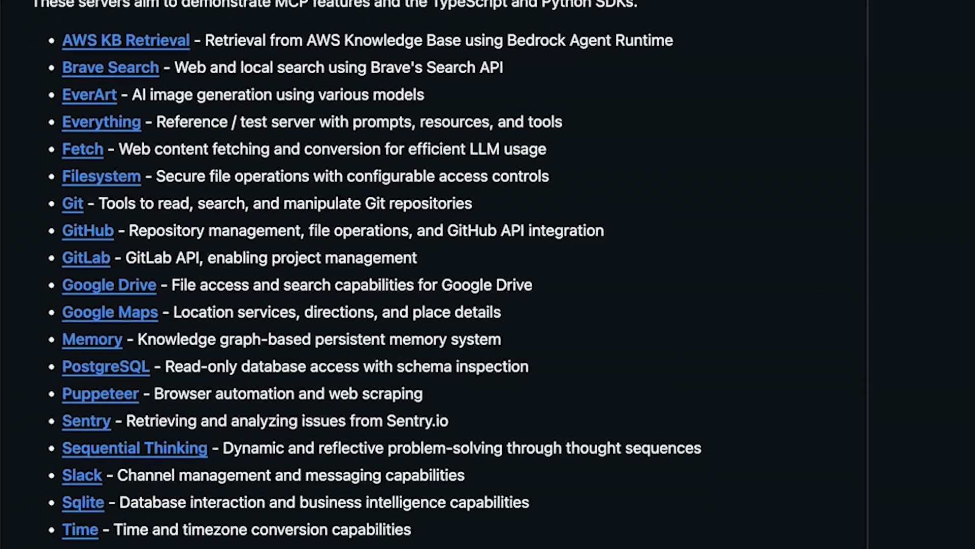
- Browse the MCP servers list, then read through the mcp-installer repository README
{"action": "scroll", "coordinate": [445, 274], "scroll_direction": "down", "scroll_amount": 6}
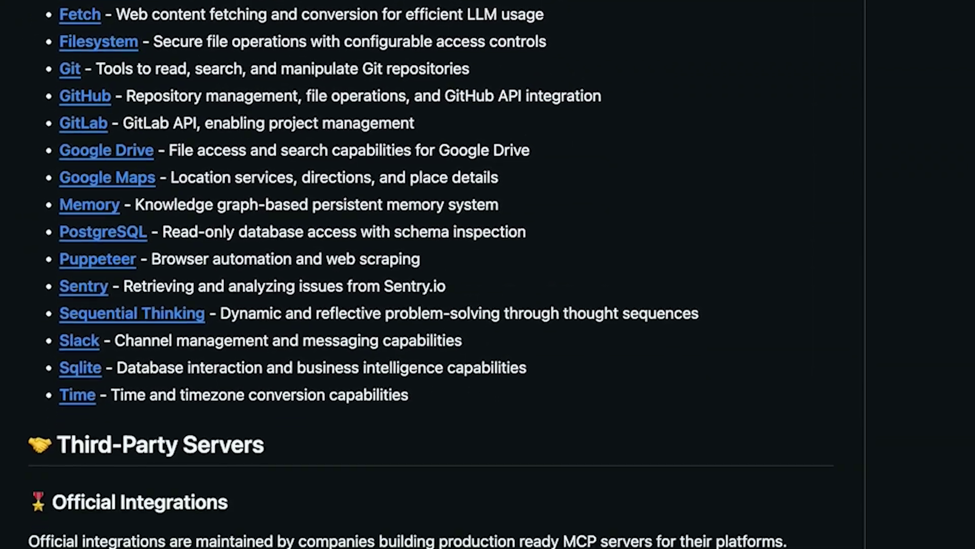
{"action": "scroll", "coordinate": [445, 275], "scroll_direction": "down", "scroll_amount": 1}
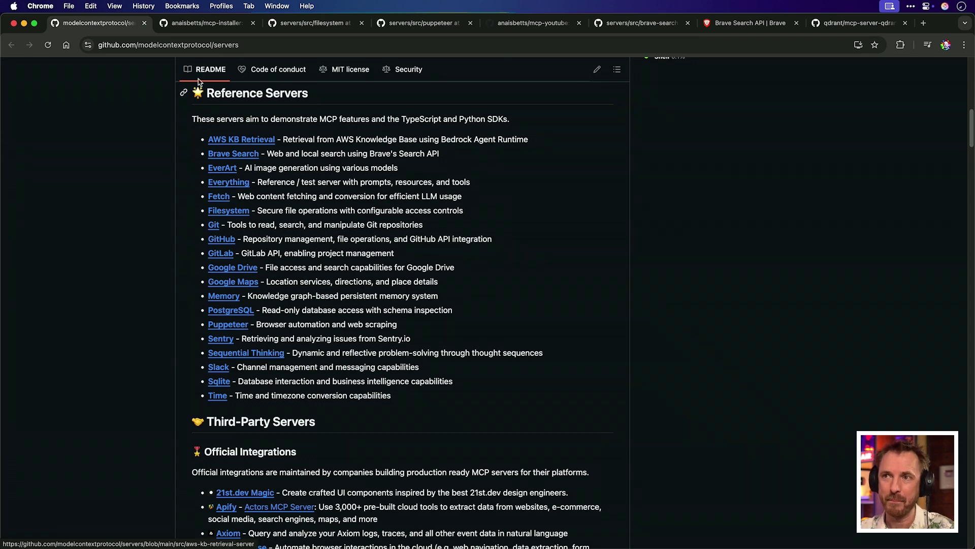
{"action": "left_click", "coordinate": [182, 29]}
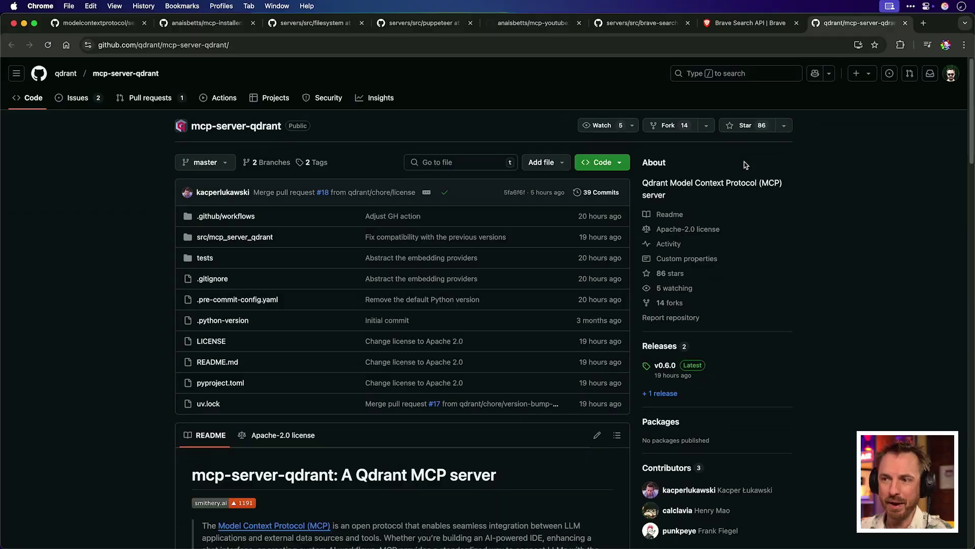
{"action": "scroll", "coordinate": [744, 163], "scroll_direction": "down", "scroll_amount": 5}
{"action": "scroll", "coordinate": [745, 163], "scroll_direction": "down", "scroll_amount": 10}
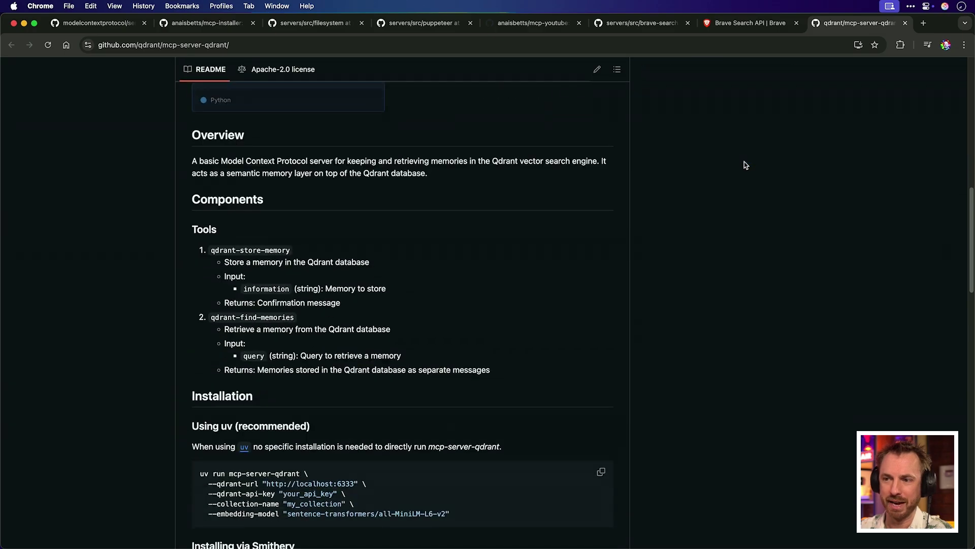
{"action": "scroll", "coordinate": [744, 165], "scroll_direction": "down", "scroll_amount": 12}
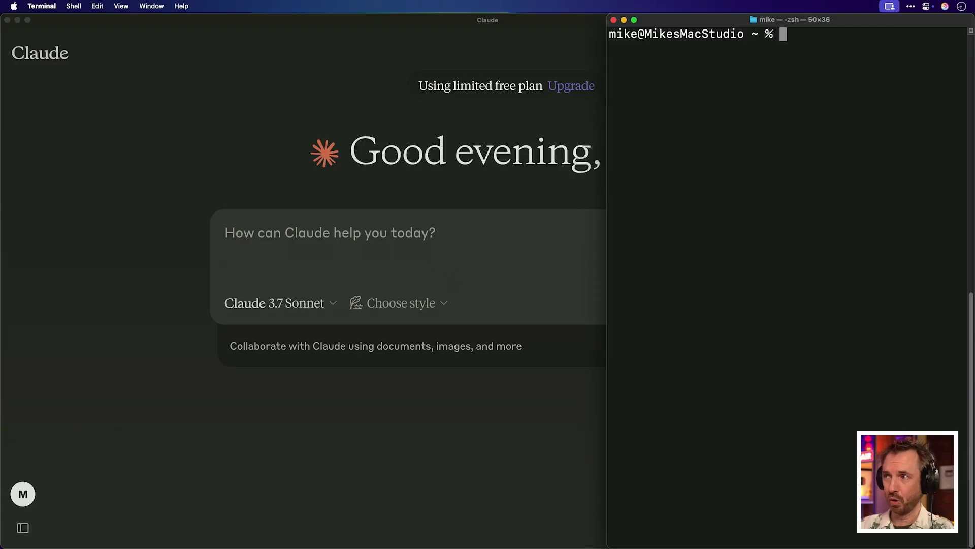
- Add an mcpServers entry running mcp-installer via npx to claude_desktop_config.json and save it
{"action": "type", "text": "nano ~/Library/Application\\ Support/Claude/claude_desktop_config.json"}
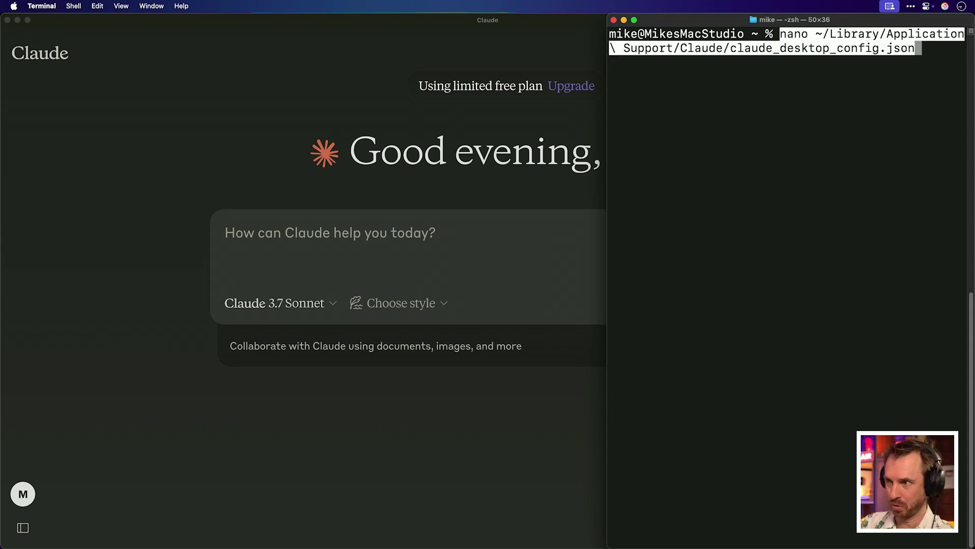
{"action": "key", "text": "Return"}
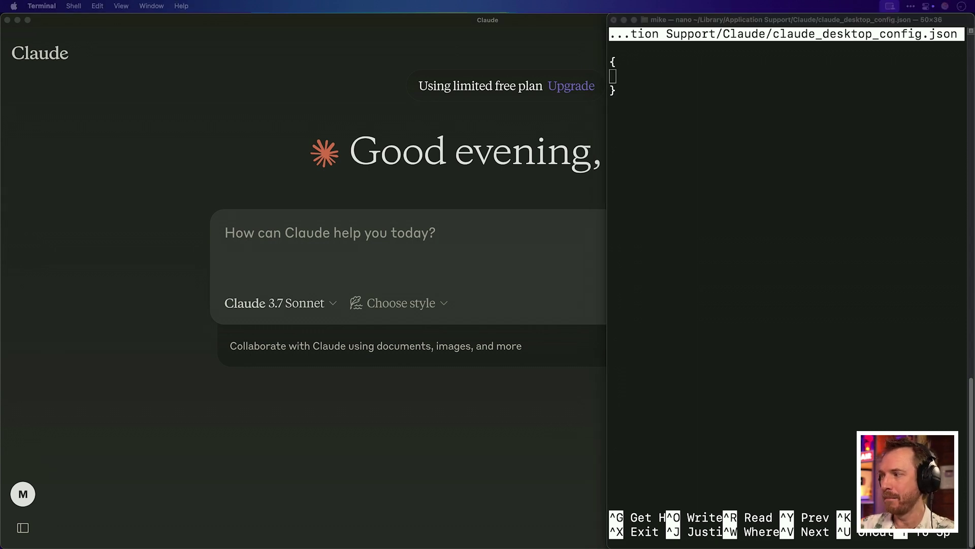
{"action": "left_click", "coordinate": [880, 194]}
{"action": "type", "text": "\"mcpServers\": {     \"mcp-installer\": {       \"command\": \"npx\",       \"args\": [         \"@anaisbetts/mcp-installer\"       ]     }   }"}
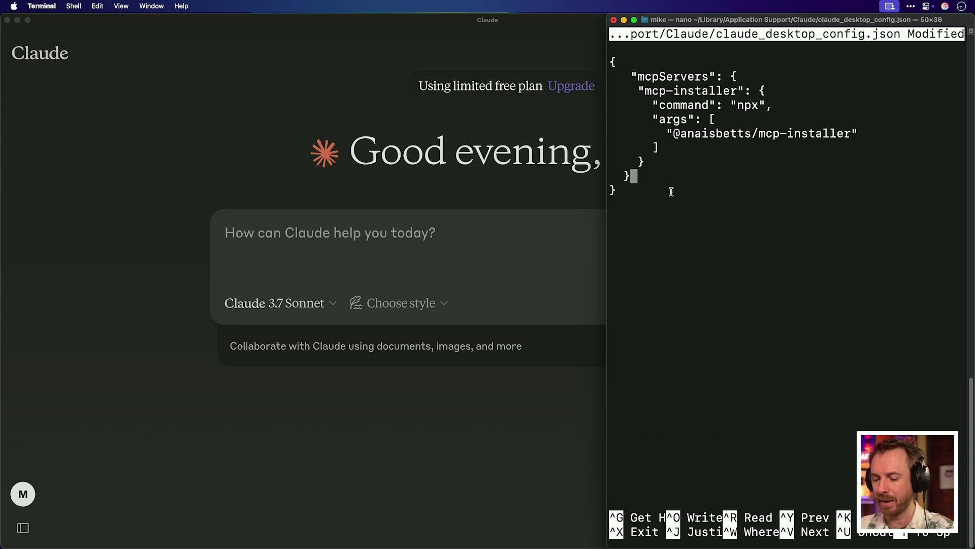
{"action": "key", "text": "ctrl+x"}
{"action": "key", "text": "y"}
{"action": "key", "text": "Return"}
{"action": "left_click", "coordinate": [204, 95]}
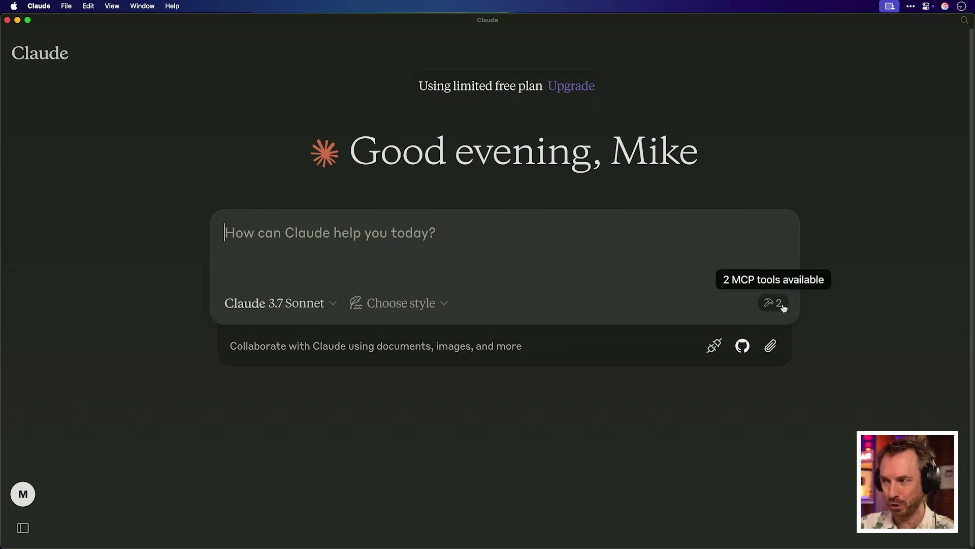
- Confirm Claude's install_local_mcp_server and install_repo_mcp_server tools, then return to the Filesystem server page
{"action": "left_click", "coordinate": [773, 303]}
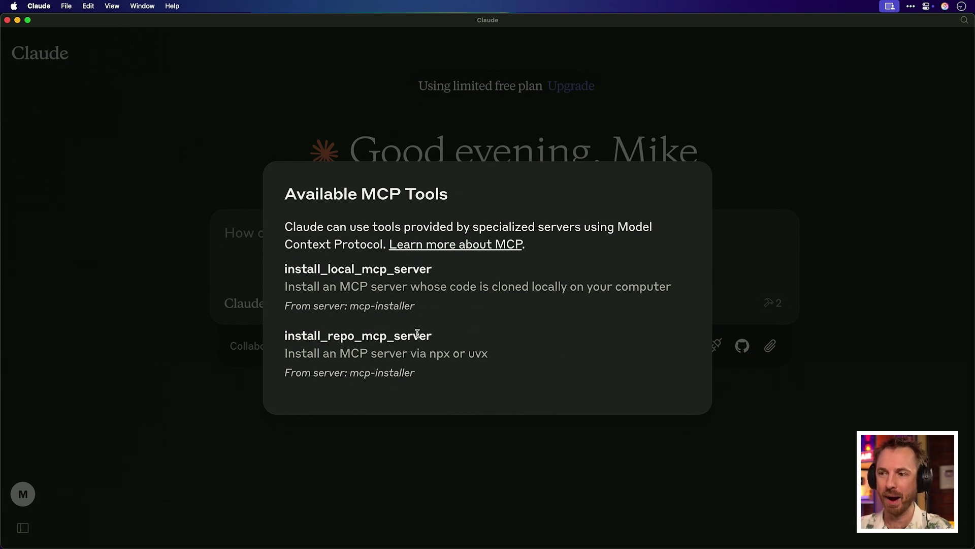
{"action": "key", "text": "super+Tab"}
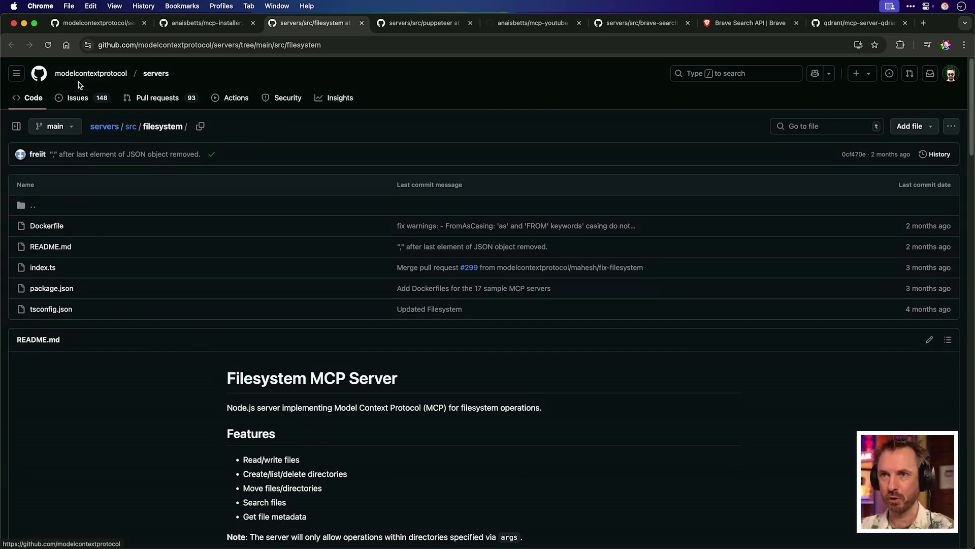
{"action": "scroll", "coordinate": [281, 248], "scroll_direction": "down", "scroll_amount": 5}
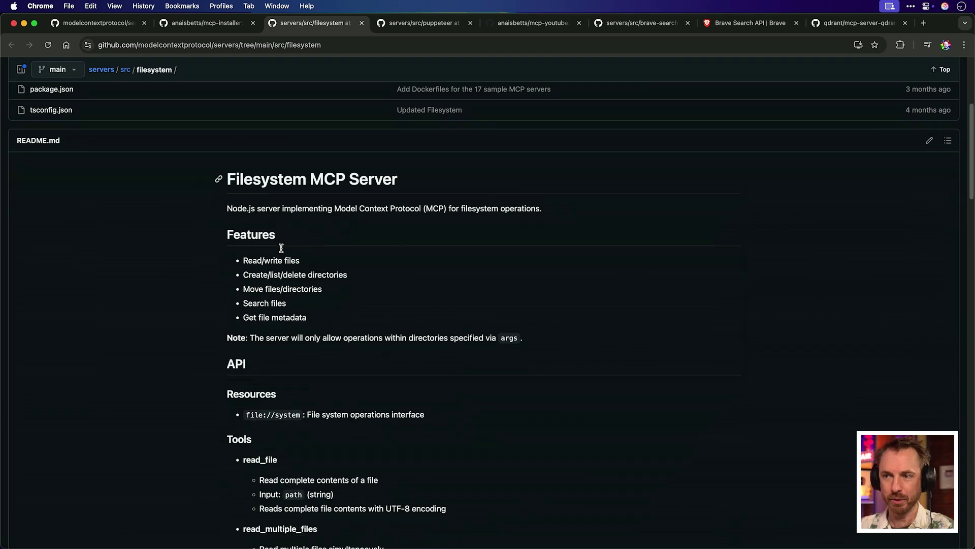
{"action": "scroll", "coordinate": [297, 269], "scroll_direction": "down", "scroll_amount": 1}
{"action": "scroll", "coordinate": [297, 272], "scroll_direction": "down", "scroll_amount": 15}
{"action": "scroll", "coordinate": [298, 271], "scroll_direction": "down", "scroll_amount": 13}
{"action": "scroll", "coordinate": [298, 273], "scroll_direction": "down", "scroll_amount": 6}
{"action": "scroll", "coordinate": [321, 191], "scroll_direction": "up", "scroll_amount": 20}
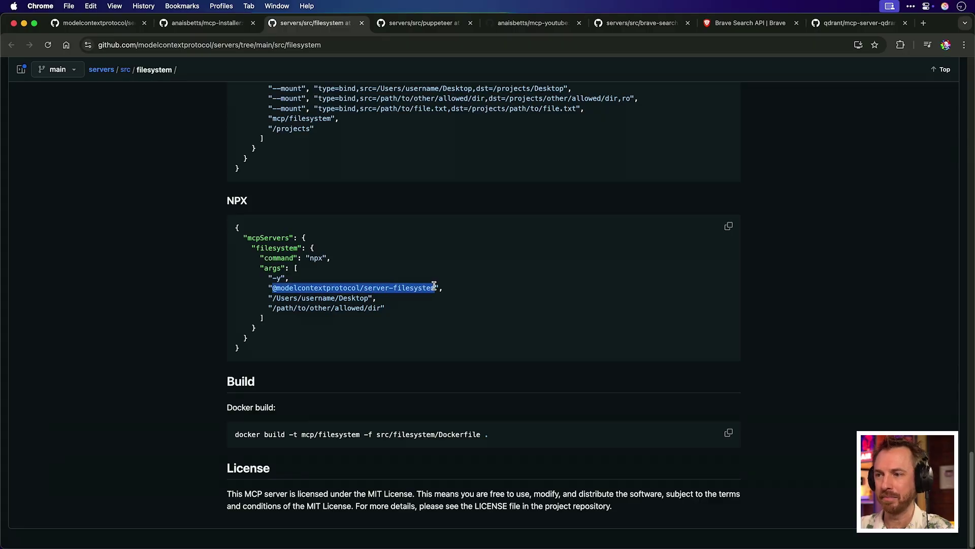
{"action": "key", "text": "super+Tab"}
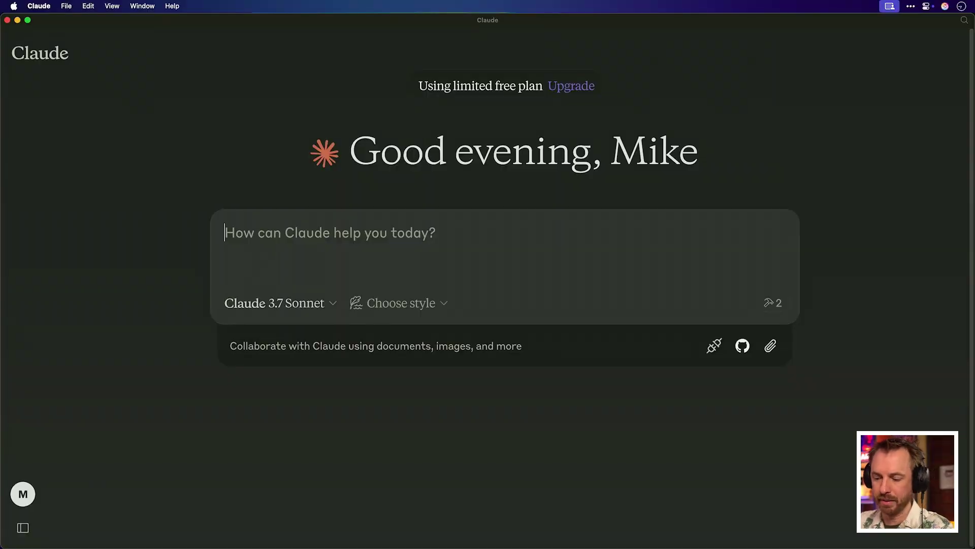
{"action": "type", "text": "Install"}
{"action": "key", "text": "super+v"}
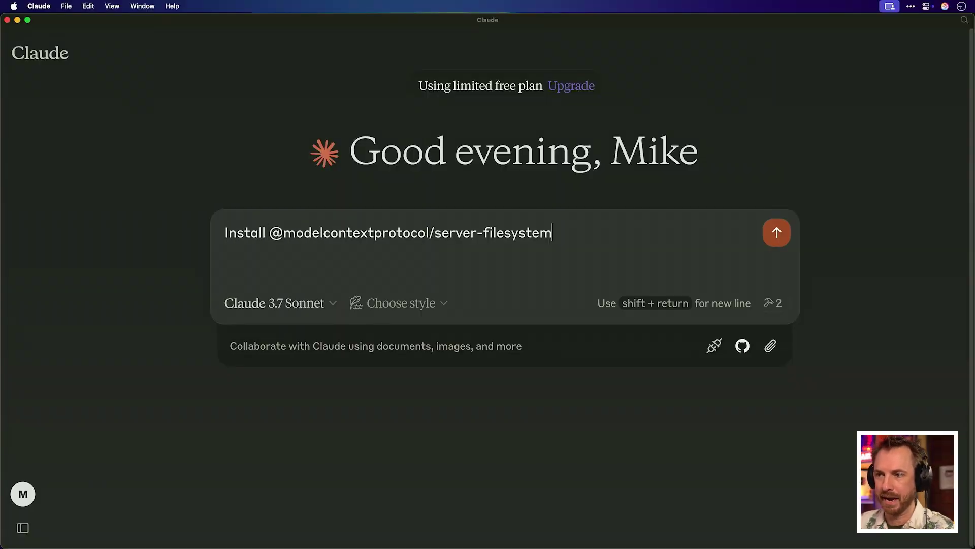
{"action": "key", "text": "Return"}
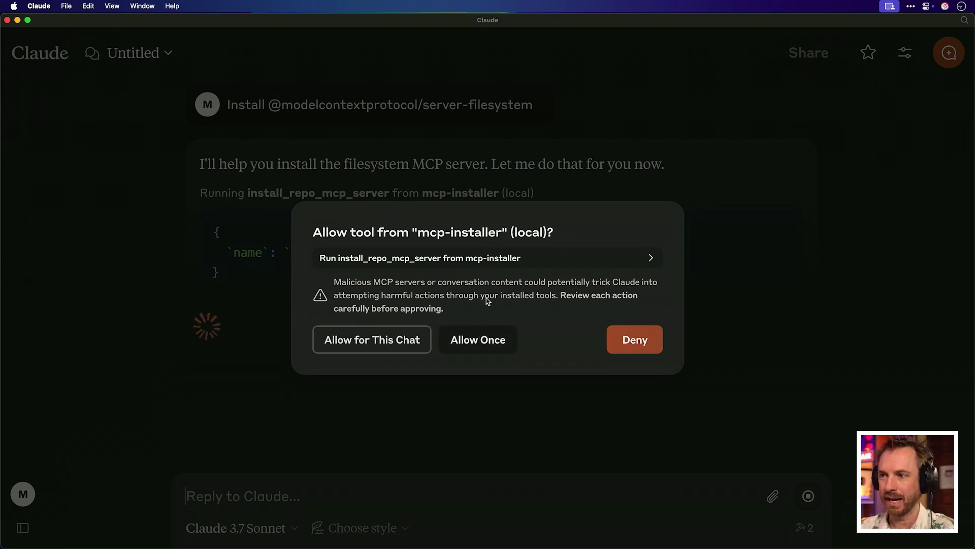
{"action": "left_click", "coordinate": [490, 257]}
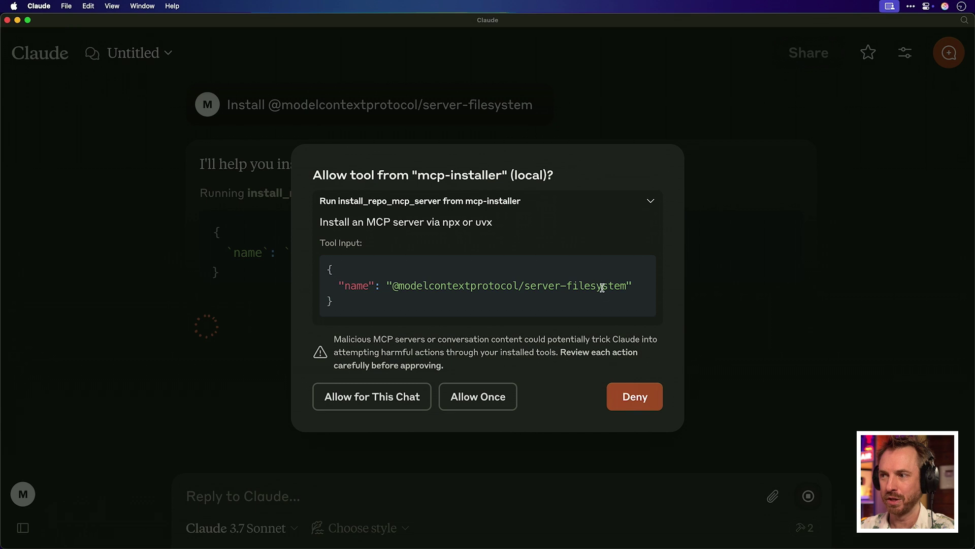
{"action": "left_click", "coordinate": [492, 395]}
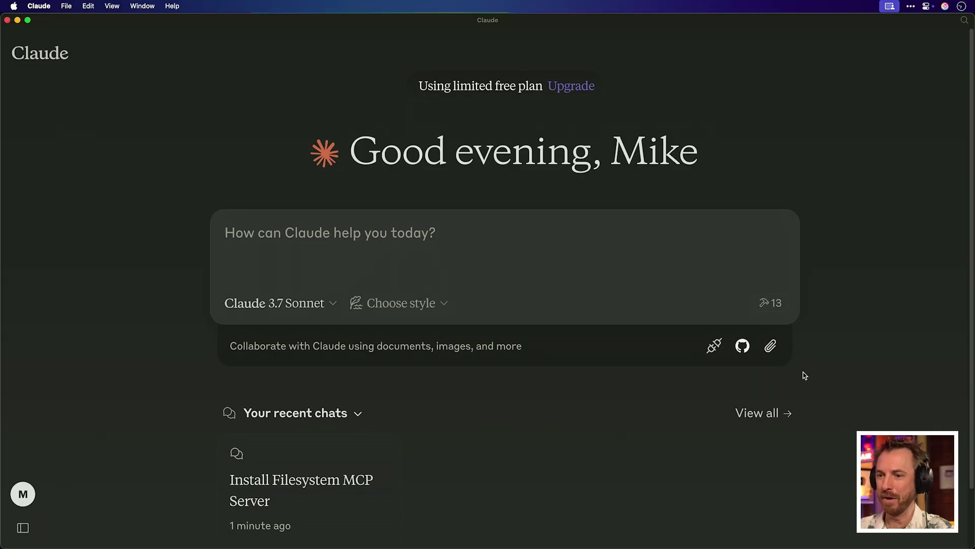
- Review the 13 MCP tools, then ask Claude to describe each item in the Downloads folder
{"action": "left_click", "coordinate": [776, 305]}
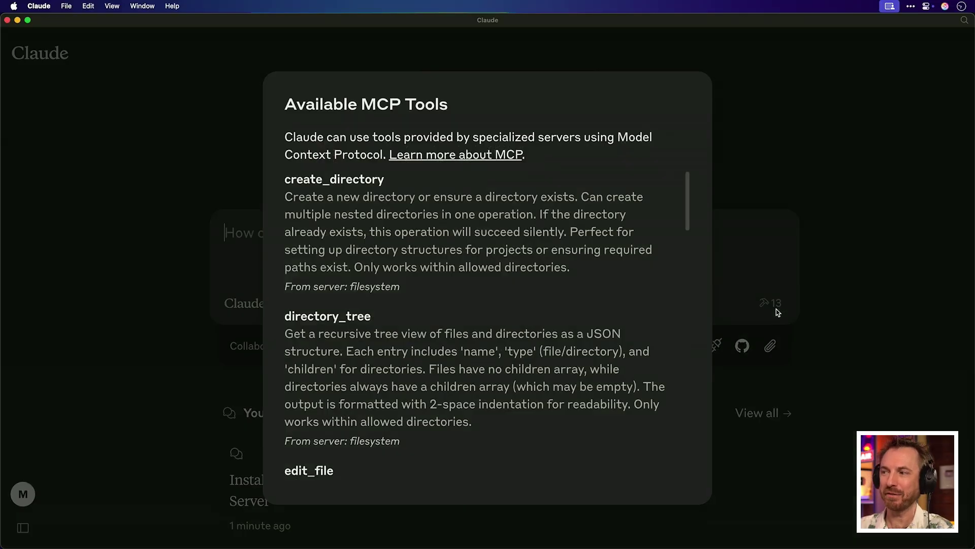
{"action": "scroll", "coordinate": [642, 237], "scroll_direction": "down", "scroll_amount": 20}
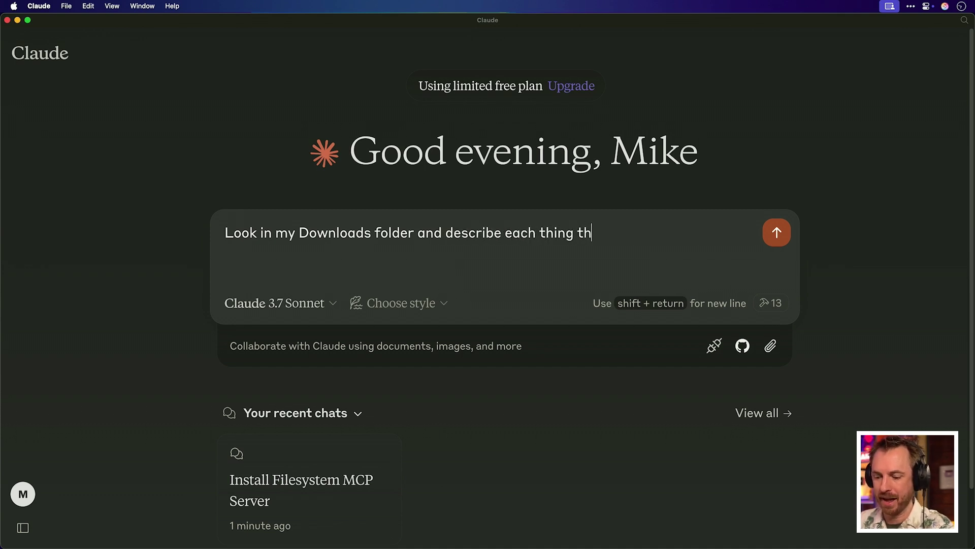
{"action": "key", "text": "Return"}
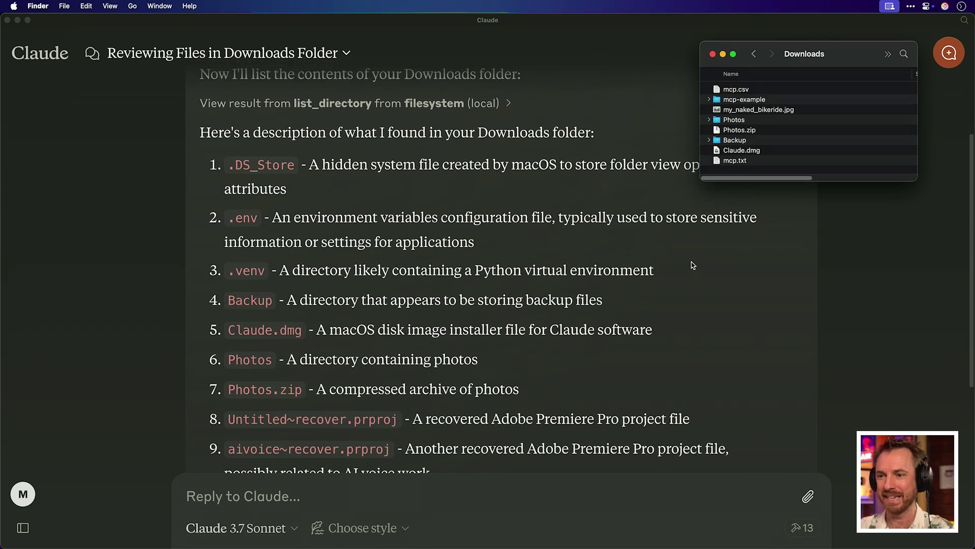
{"action": "scroll", "coordinate": [691, 262], "scroll_direction": "down", "scroll_amount": 5}
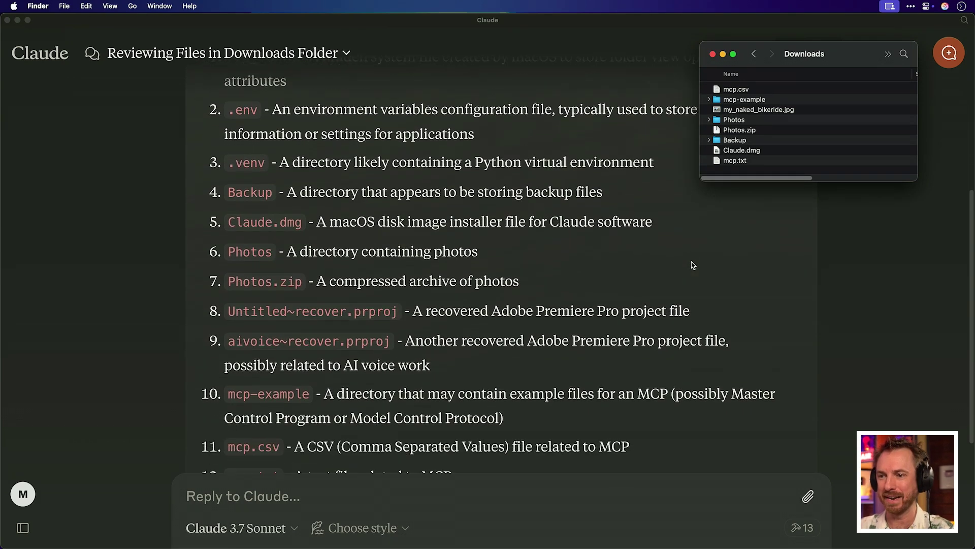
{"action": "scroll", "coordinate": [692, 262], "scroll_direction": "down", "scroll_amount": 6}
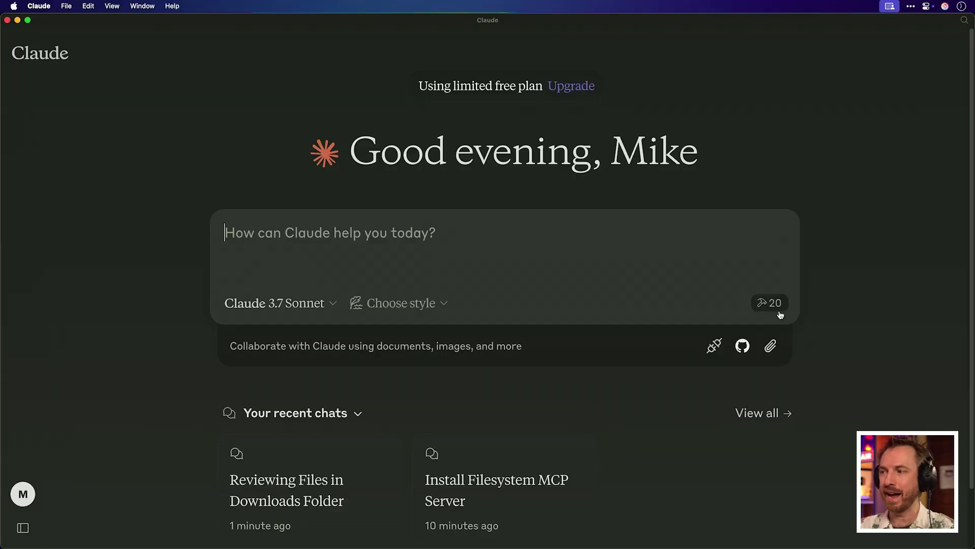
- Scroll the 20 available MCP tools to check puppeteer_navigate, puppeteer_screenshot and the other browser tools
{"action": "left_click", "coordinate": [777, 309]}
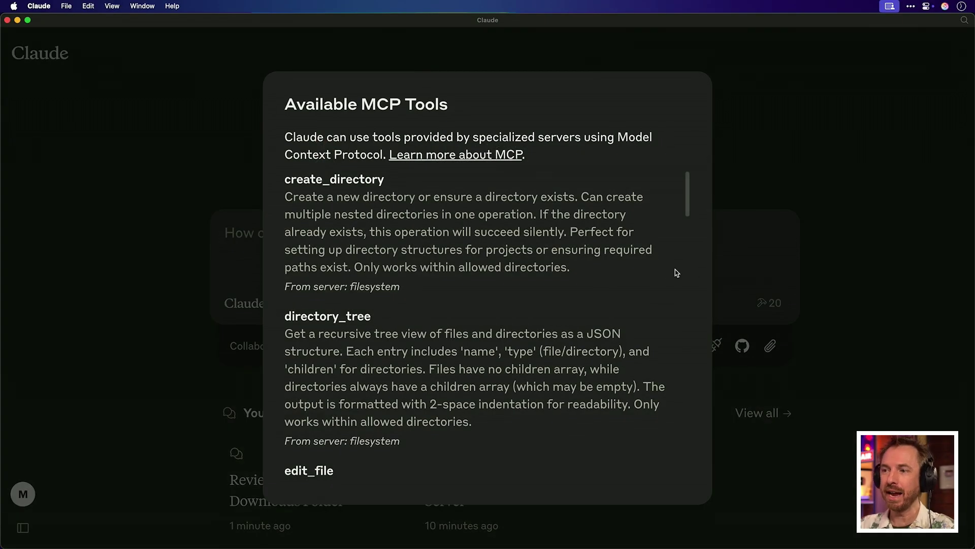
{"action": "scroll", "coordinate": [675, 275], "scroll_direction": "down", "scroll_amount": 15}
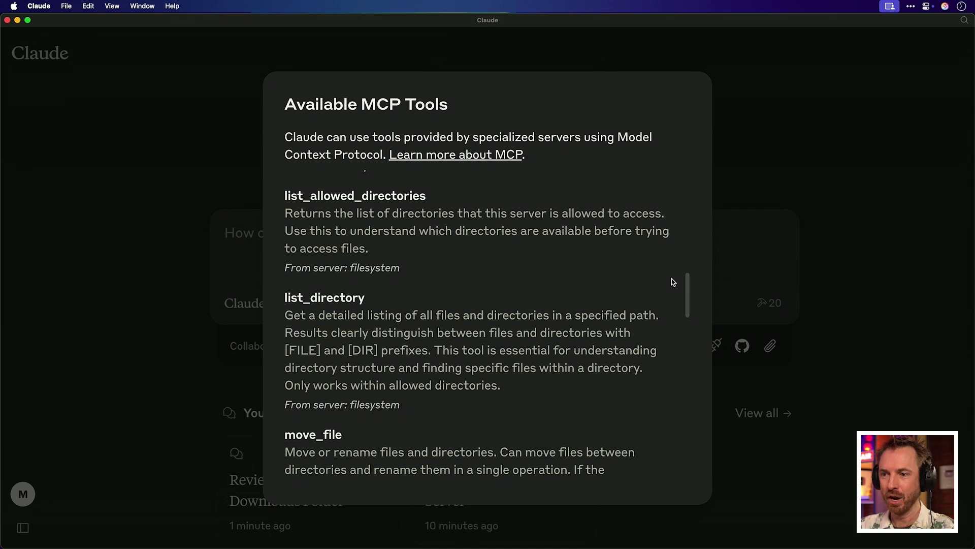
{"action": "scroll", "coordinate": [672, 279], "scroll_direction": "down", "scroll_amount": 10}
{"action": "scroll", "coordinate": [672, 278], "scroll_direction": "up", "scroll_amount": 2}
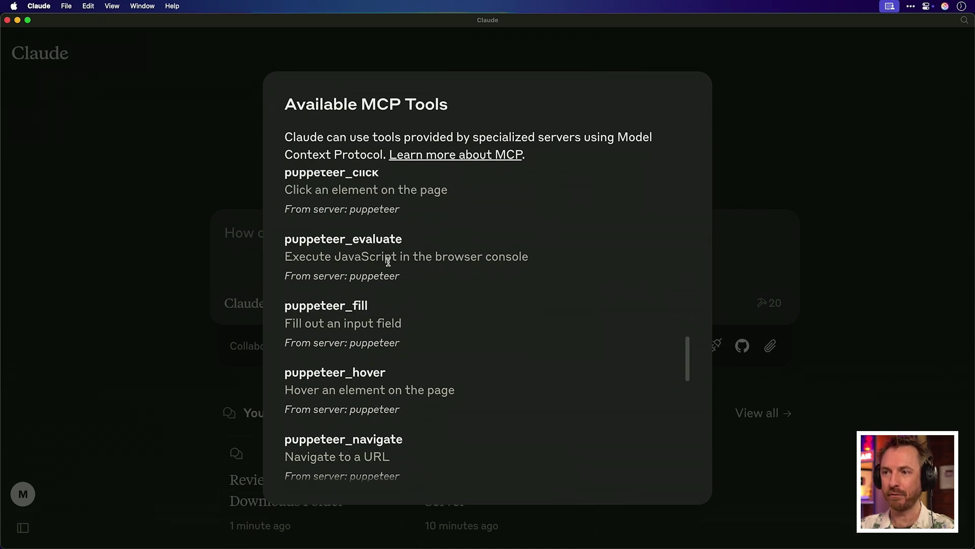
{"action": "scroll", "coordinate": [403, 345], "scroll_direction": "down", "scroll_amount": 4}
{"action": "scroll", "coordinate": [394, 363], "scroll_direction": "down", "scroll_amount": 10}
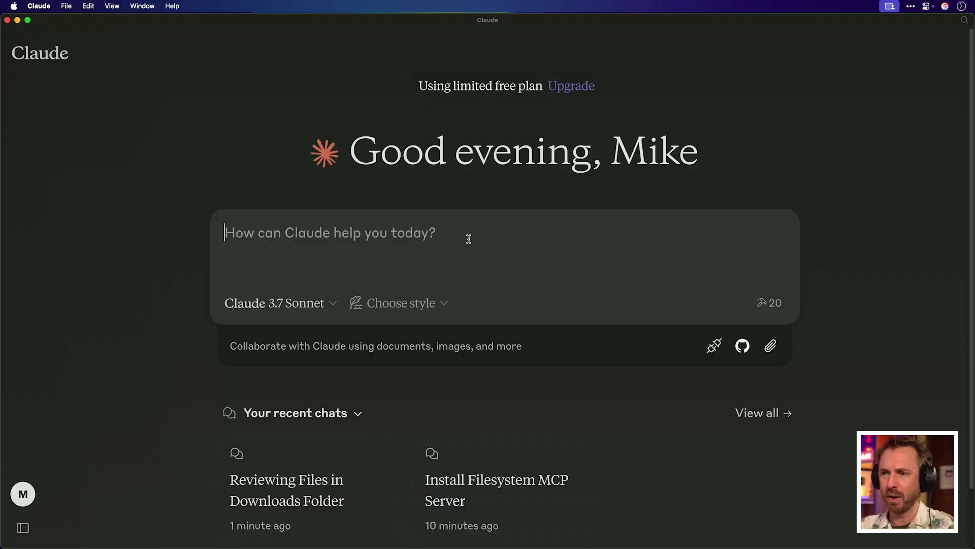
- Ask Claude to summarise launchpad.creatormagic.ai and allow the puppeteer browser tool
{"action": "key", "text": "super+v"}
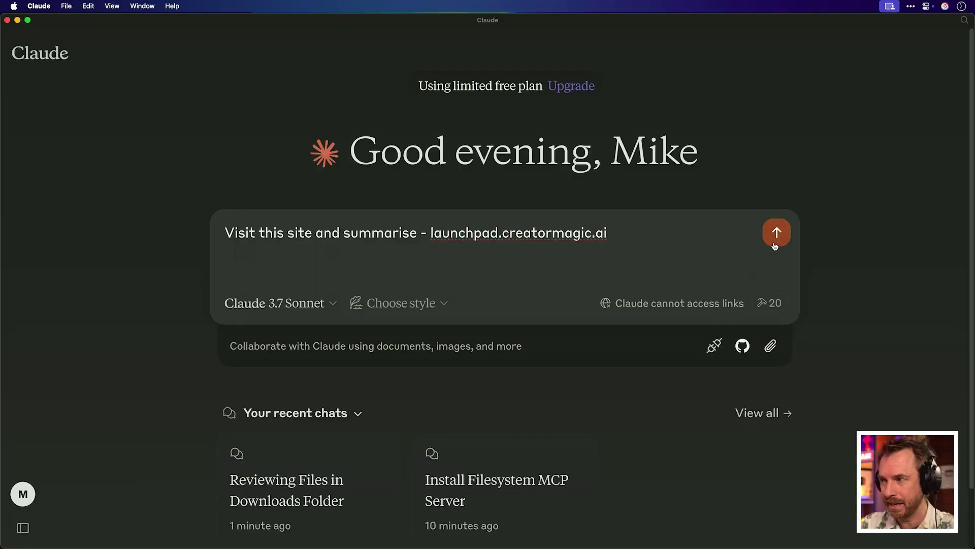
{"action": "left_click", "coordinate": [775, 244]}
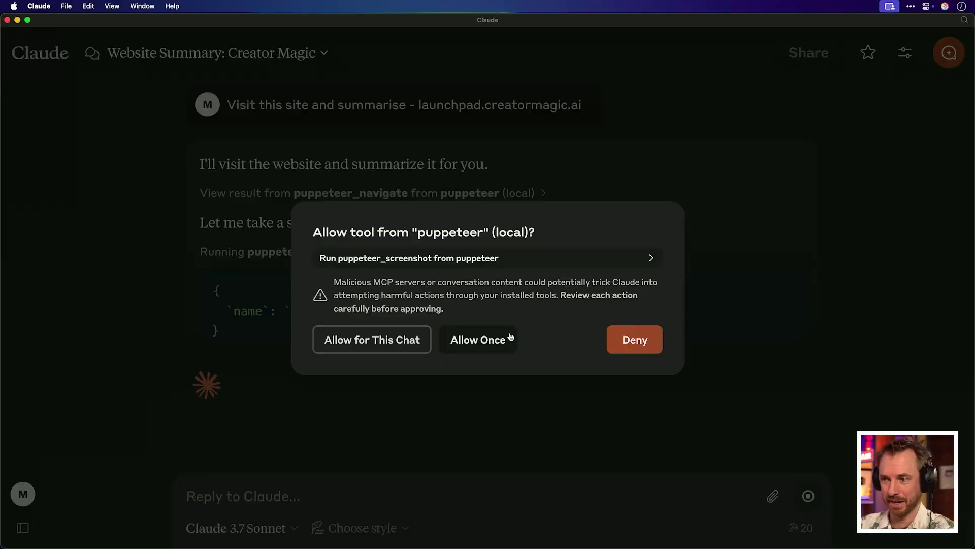
{"action": "left_click", "coordinate": [503, 340]}
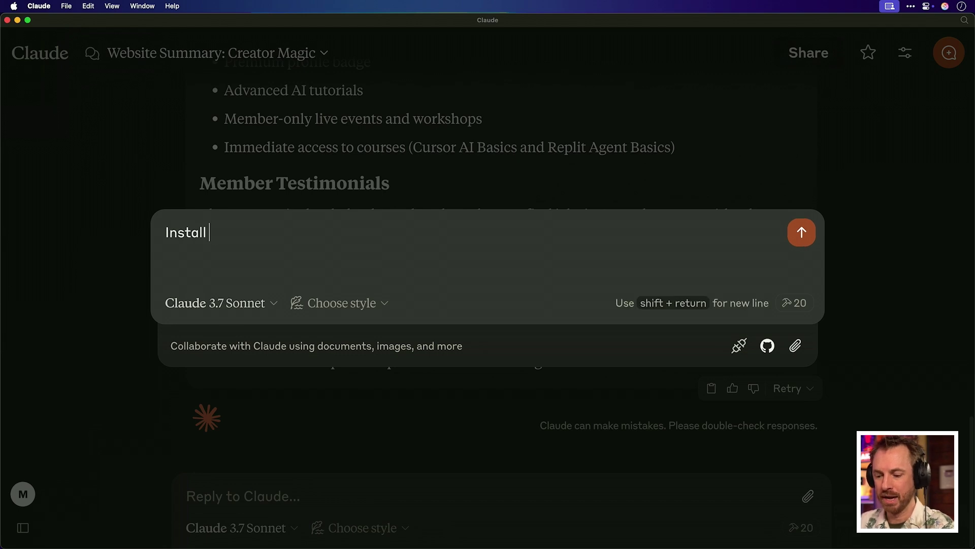
- Send the YouTube MCP server install request, then copy the newest channel video's link
{"action": "type", "text": "@anaisbetts/mcp-youtube"}
{"action": "key", "text": "Return"}
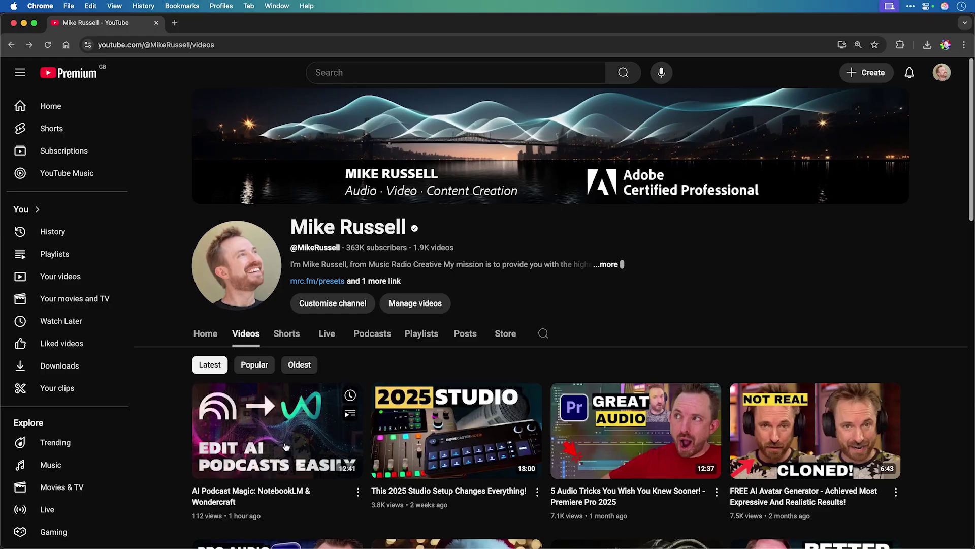
{"action": "right_click", "coordinate": [288, 443]}
{"action": "left_click", "coordinate": [322, 500]}
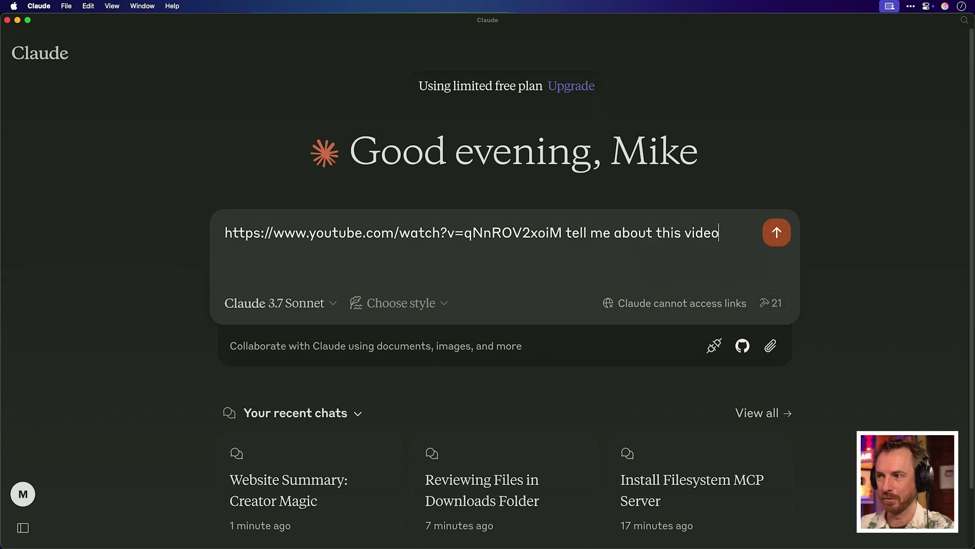
- Ask Claude about the YouTube video link, allow the tool once, and generate the audio overview
{"action": "key", "text": "Return"}
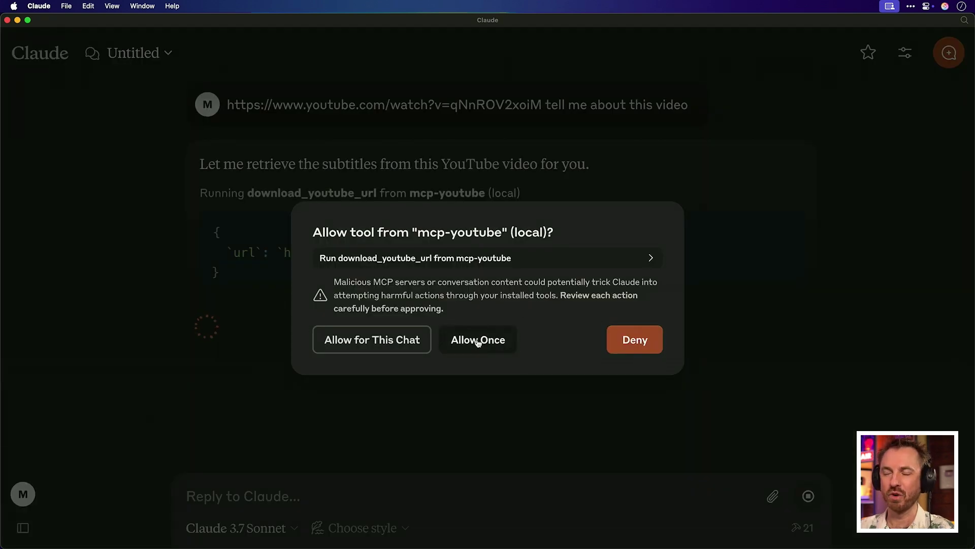
{"action": "left_click", "coordinate": [478, 341]}
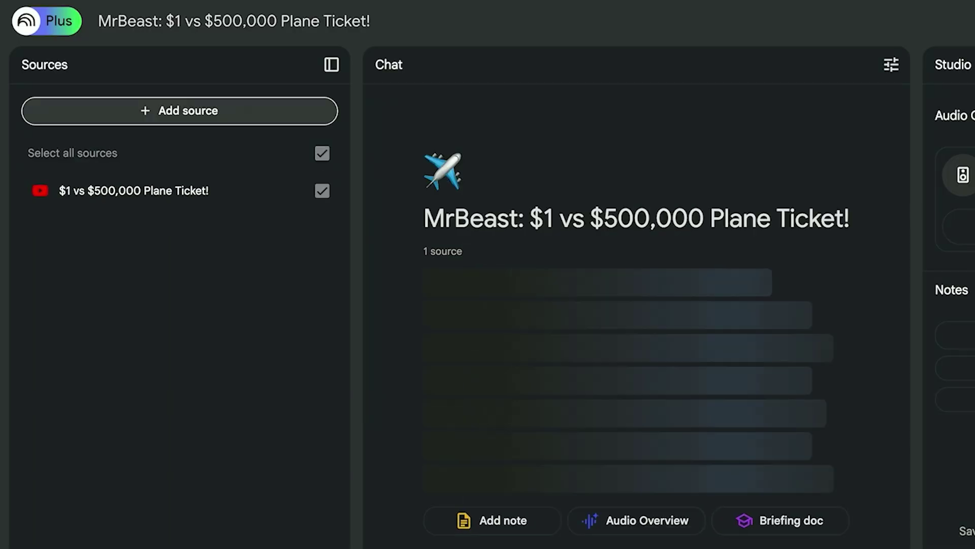
{"action": "left_click", "coordinate": [815, 258]}
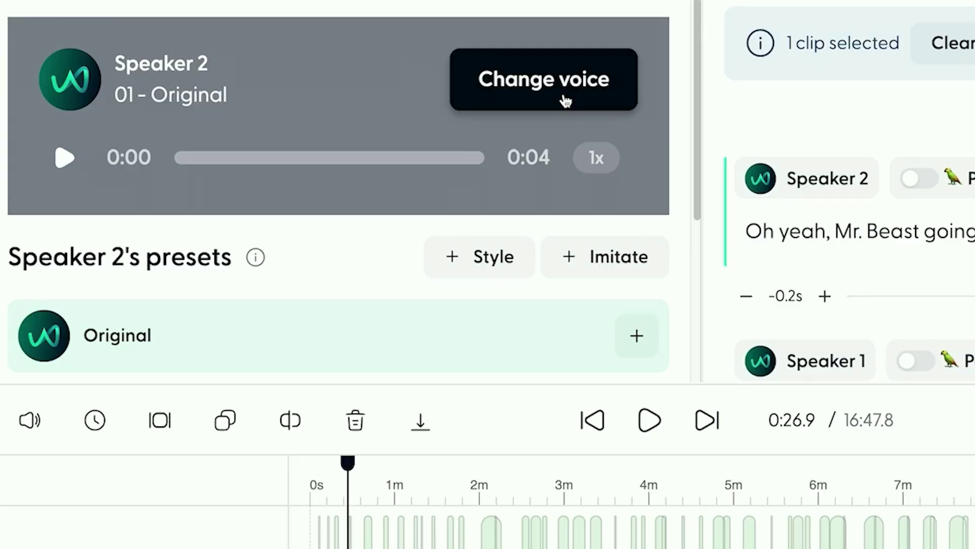
- Browse alternative voices for a speaker track in the Wondercraft timeline editor
{"action": "left_click", "coordinate": [565, 101]}
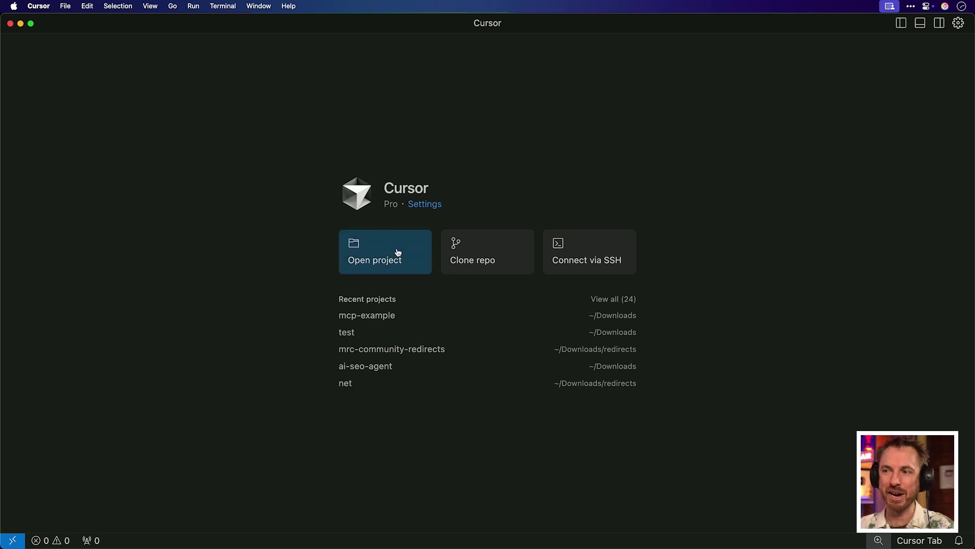
- Open the mcp-example folder from Downloads as the Cursor project
{"action": "left_click", "coordinate": [398, 251]}
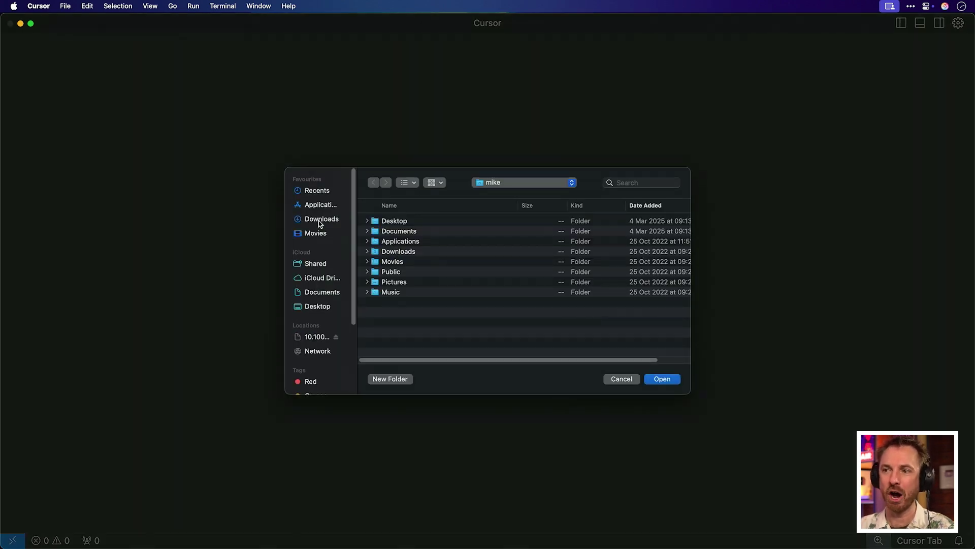
{"action": "left_click", "coordinate": [318, 220]}
{"action": "left_click", "coordinate": [388, 232]}
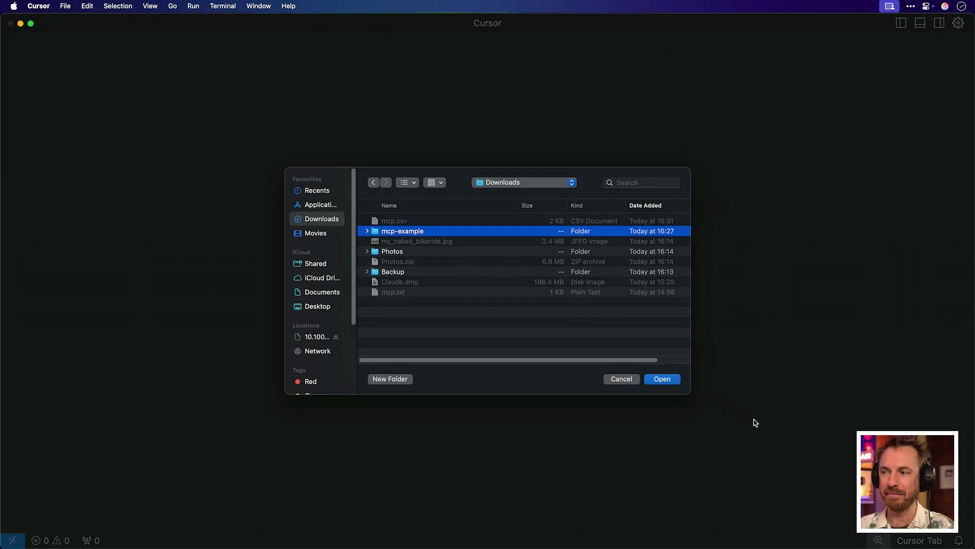
{"action": "left_click", "coordinate": [676, 382]}
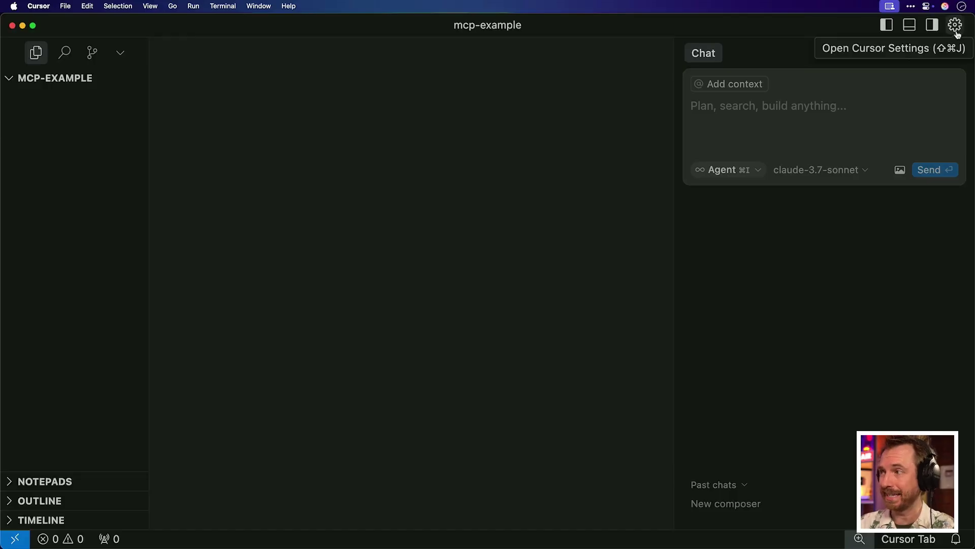
- Go to Cursor's MCP settings and start adding a new MCP server
{"action": "left_click", "coordinate": [955, 25]}
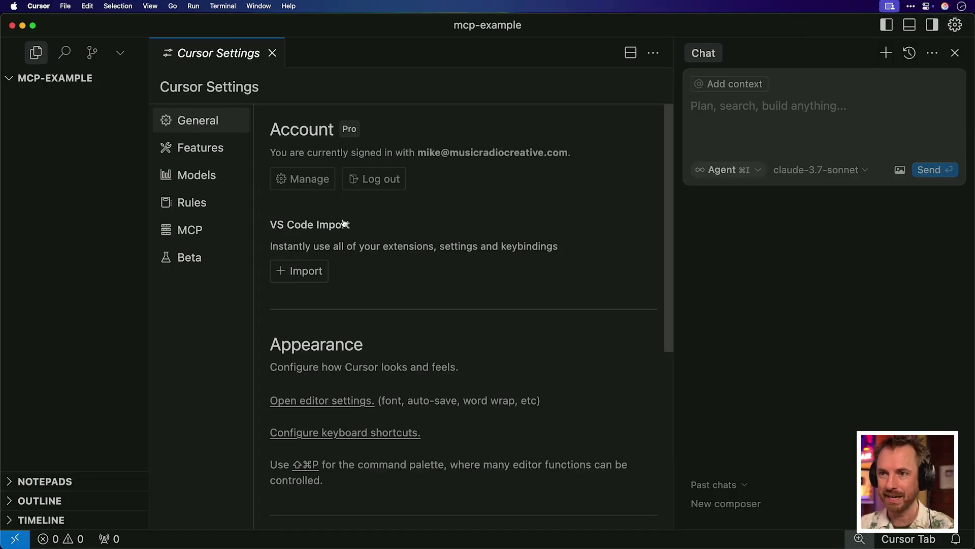
{"action": "left_click", "coordinate": [230, 239]}
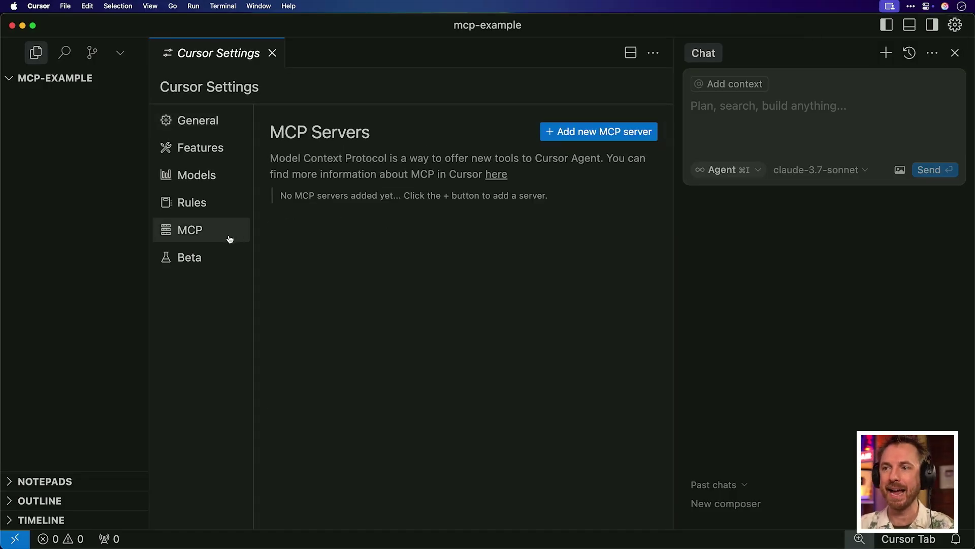
{"action": "left_click", "coordinate": [590, 139]}
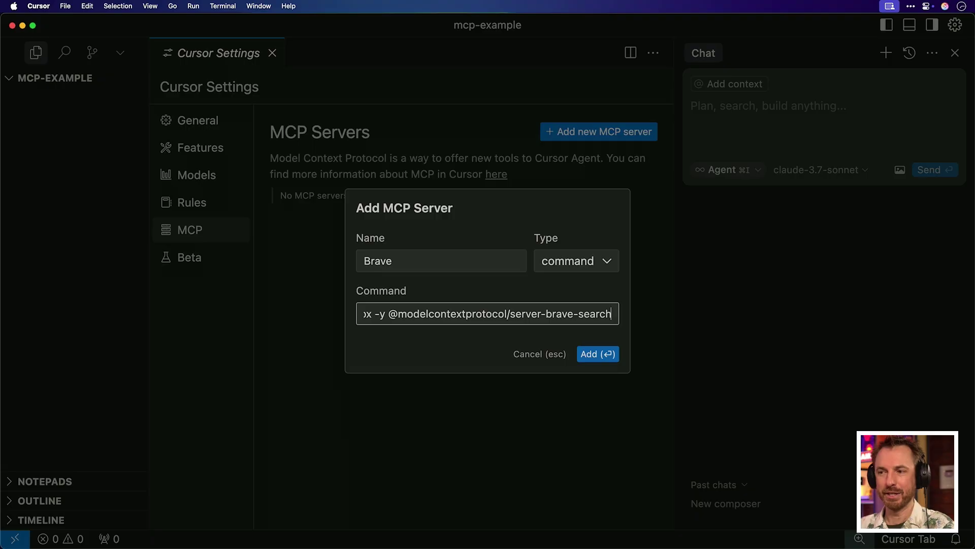
- Save the Brave MCP server so brave_web_search and brave_local_search become available
{"action": "left_click", "coordinate": [604, 353]}
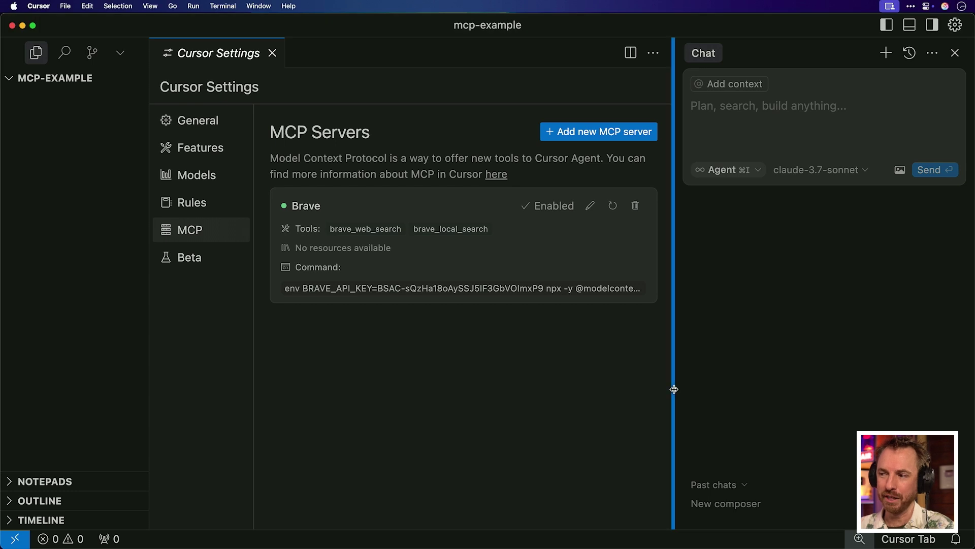
- Send the agent the MCP-server research request, ending with '. Make it look really pretty'
{"action": "left_click_drag", "start_coordinate": [674, 391], "coordinate": [456, 387]}
{"action": "left_click", "coordinate": [507, 132]}
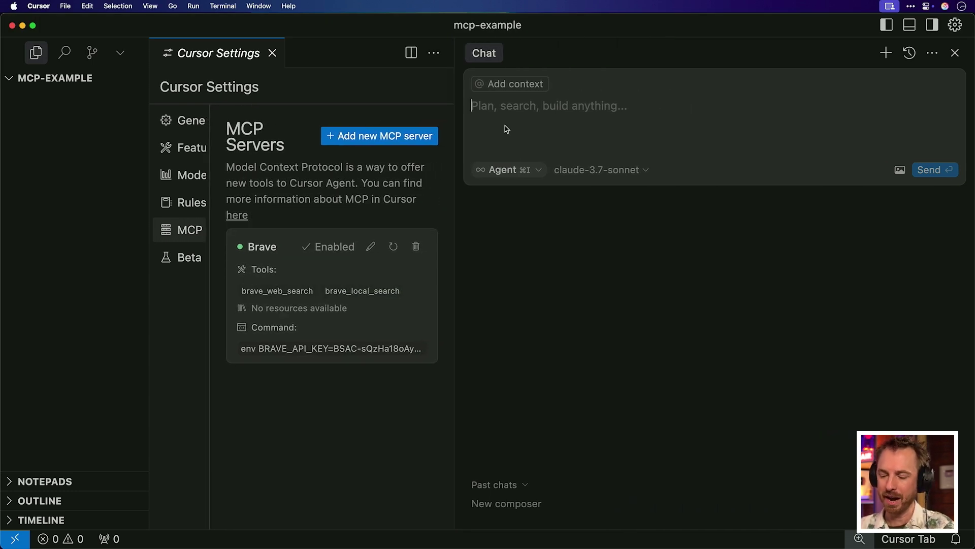
{"action": "key", "text": "super+v"}
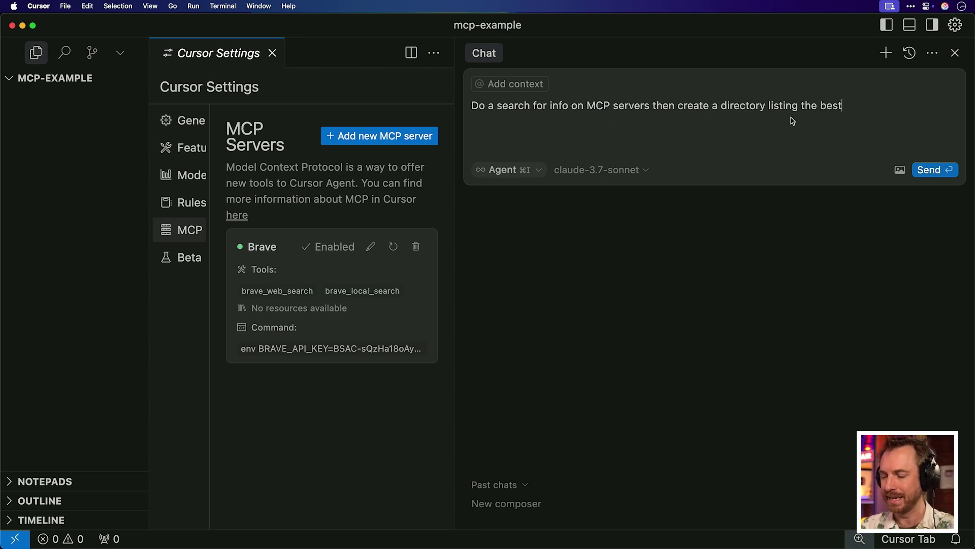
{"action": "type", "text": ". Make"}
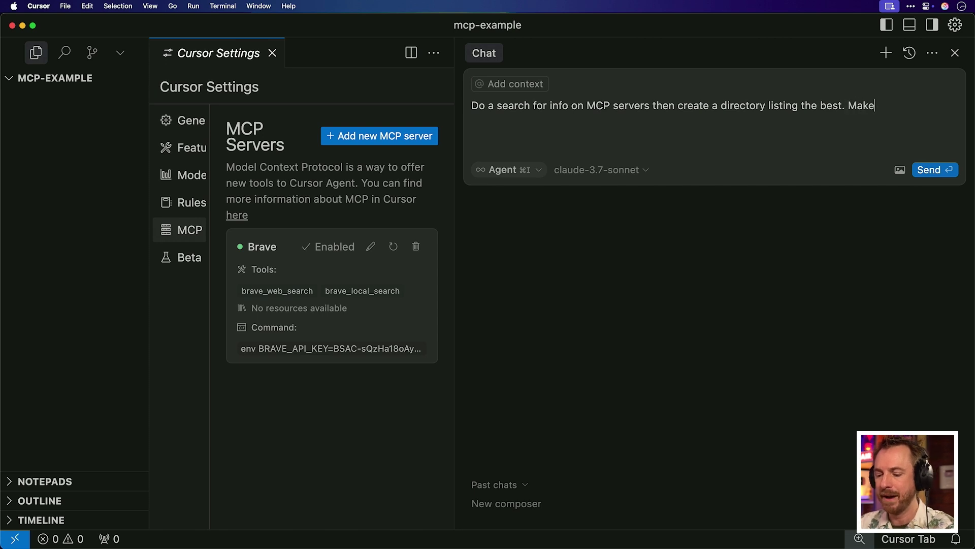
{"action": "type", "text": " it look really pretty!"}
{"action": "key", "text": "Return"}
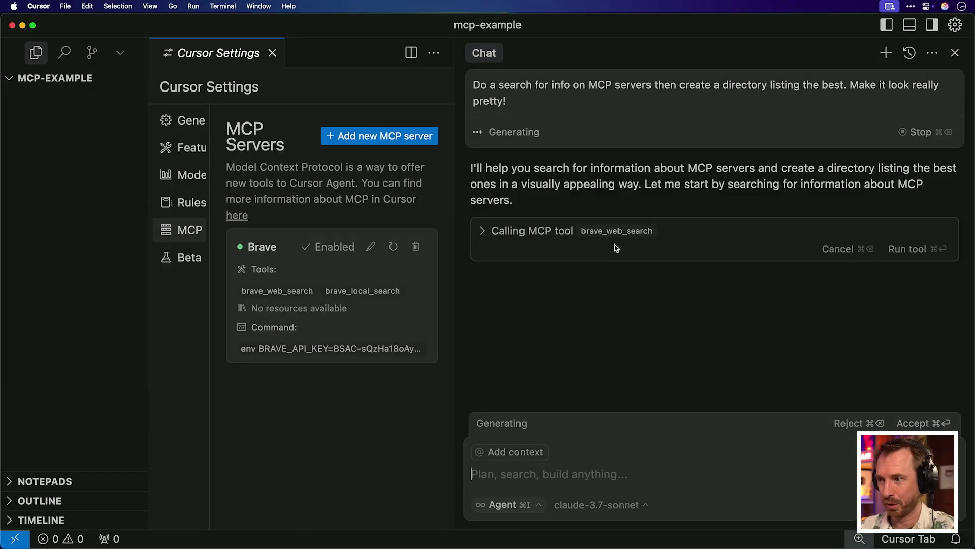
- Review and approve the agent's proposed Brave web searches
{"action": "left_click", "coordinate": [483, 233]}
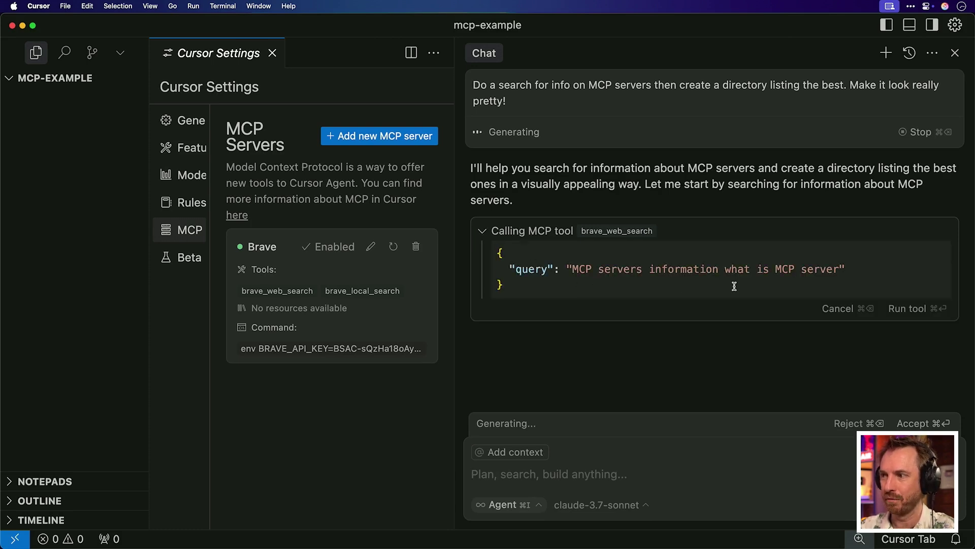
{"action": "left_click", "coordinate": [893, 309]}
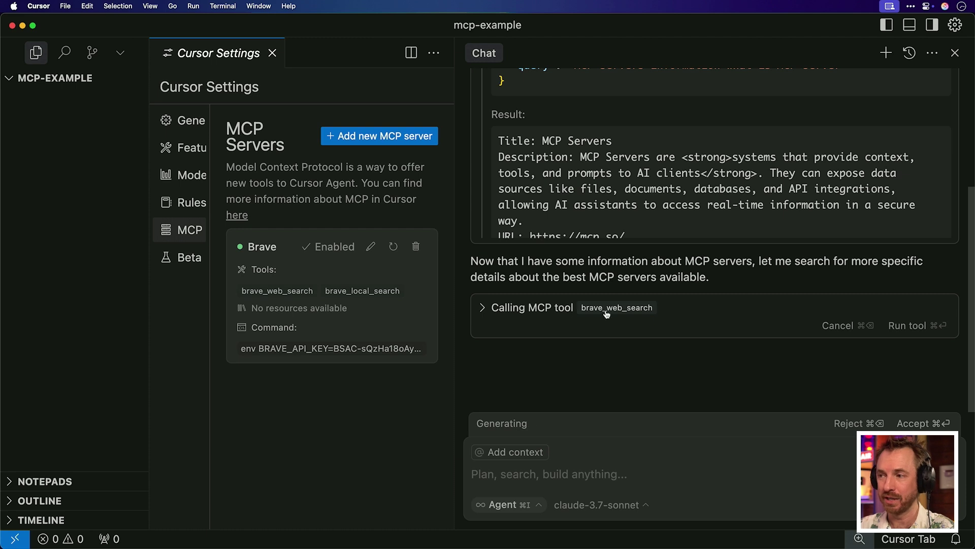
{"action": "left_click", "coordinate": [893, 325]}
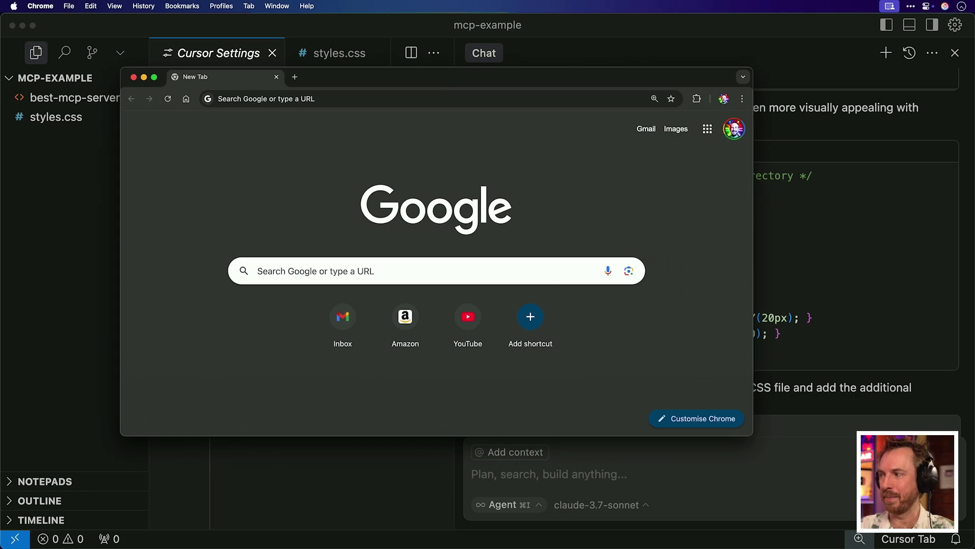
- View the generated Top MCP Servers Directory page and follow the AWS S3 card to its GitHub repository
{"action": "left_click_drag", "start_coordinate": [488, 262], "coordinate": [453, 243]}
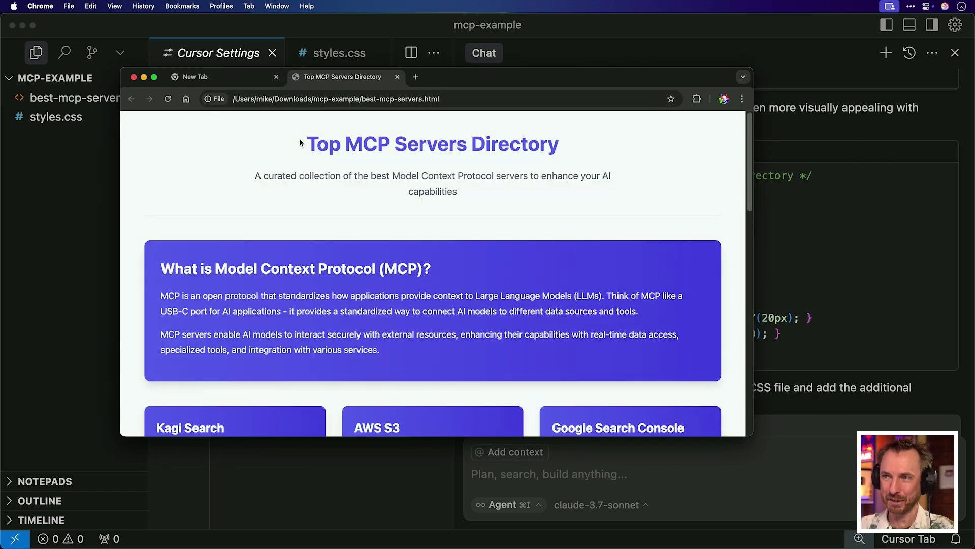
{"action": "left_click_drag", "start_coordinate": [301, 143], "coordinate": [601, 143]}
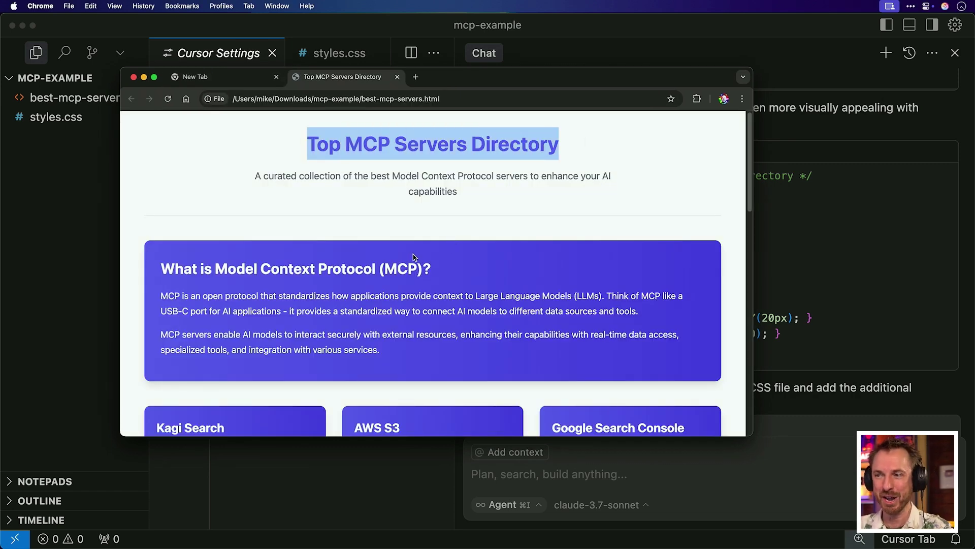
{"action": "double_click", "coordinate": [404, 267]}
{"action": "scroll", "coordinate": [386, 261], "scroll_direction": "down", "scroll_amount": 6}
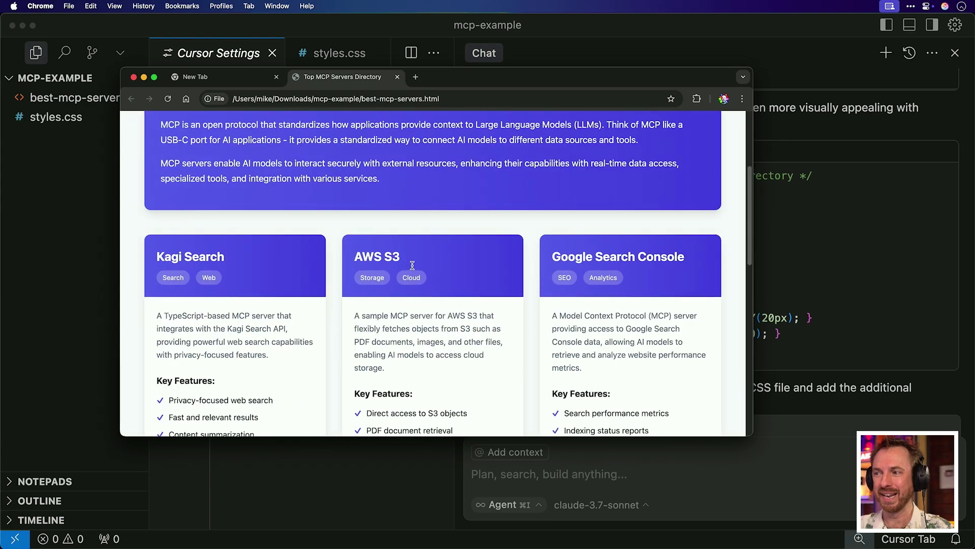
{"action": "scroll", "coordinate": [328, 249], "scroll_direction": "down", "scroll_amount": 3}
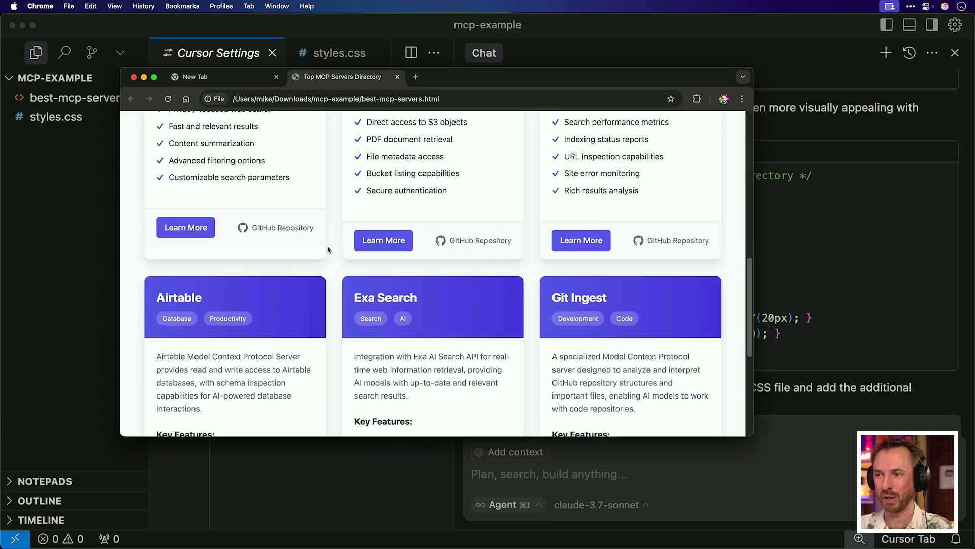
{"action": "scroll", "coordinate": [328, 249], "scroll_direction": "up", "scroll_amount": 4}
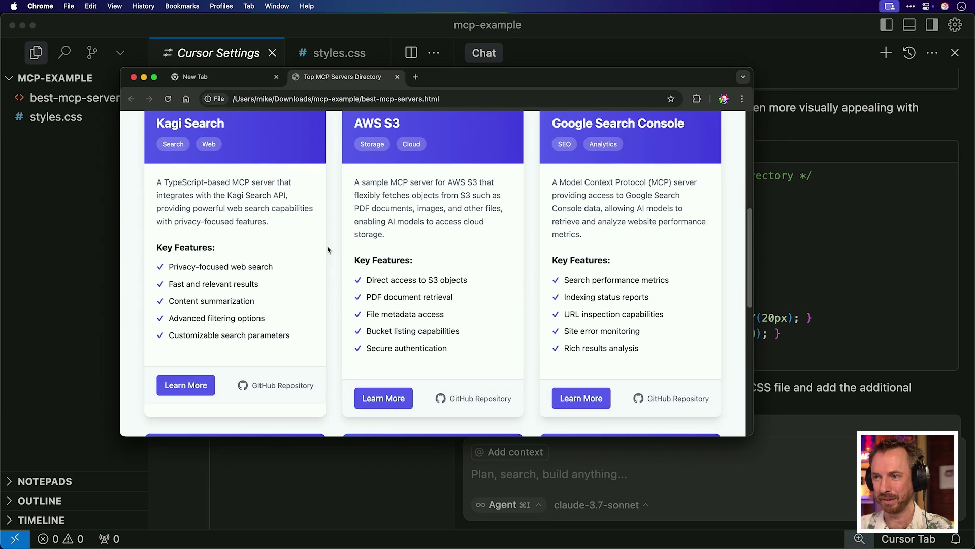
{"action": "left_click", "coordinate": [382, 397]}
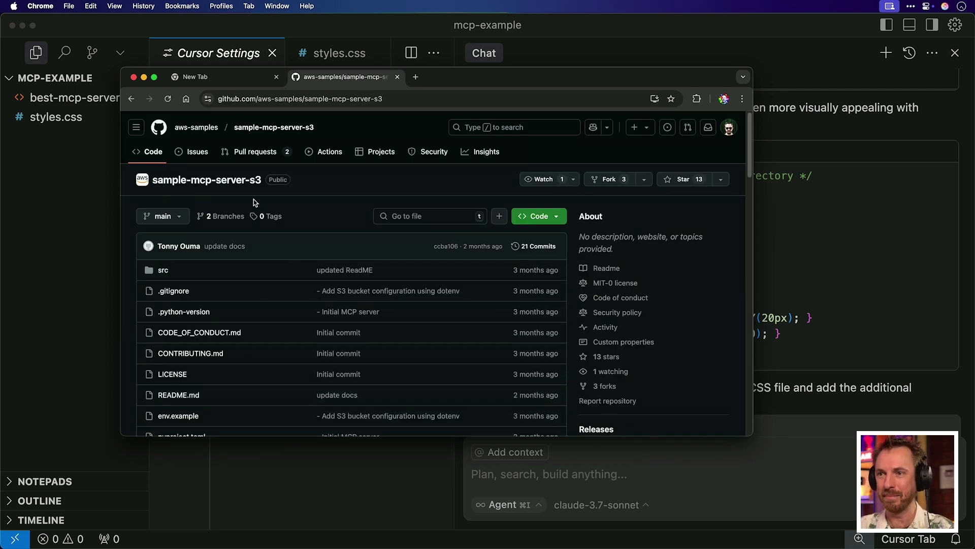
{"action": "scroll", "coordinate": [288, 206], "scroll_direction": "down", "scroll_amount": 10}
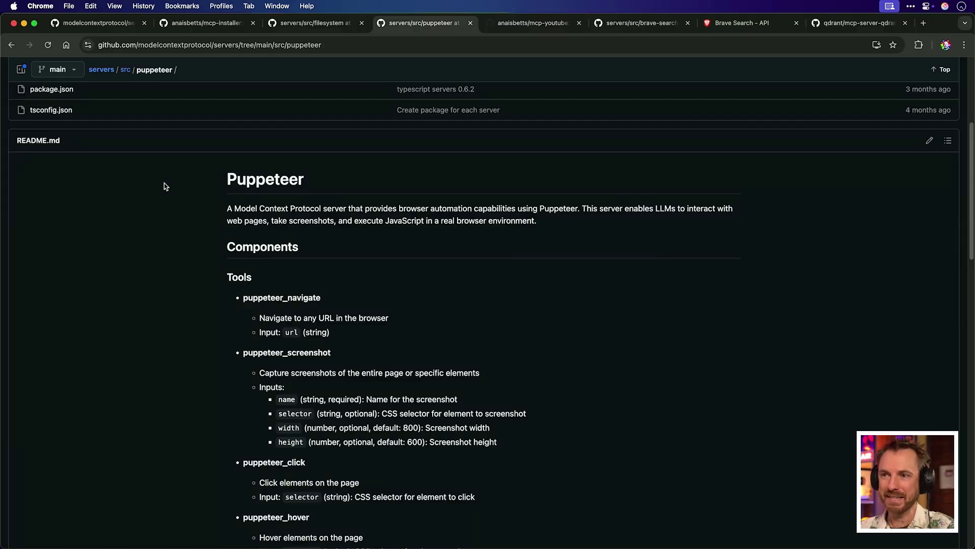
{"action": "left_click_drag", "start_coordinate": [172, 180], "coordinate": [337, 185]}
{"action": "scroll", "coordinate": [375, 209], "scroll_direction": "down", "scroll_amount": 1}
{"action": "scroll", "coordinate": [375, 208], "scroll_direction": "down", "scroll_amount": 20}
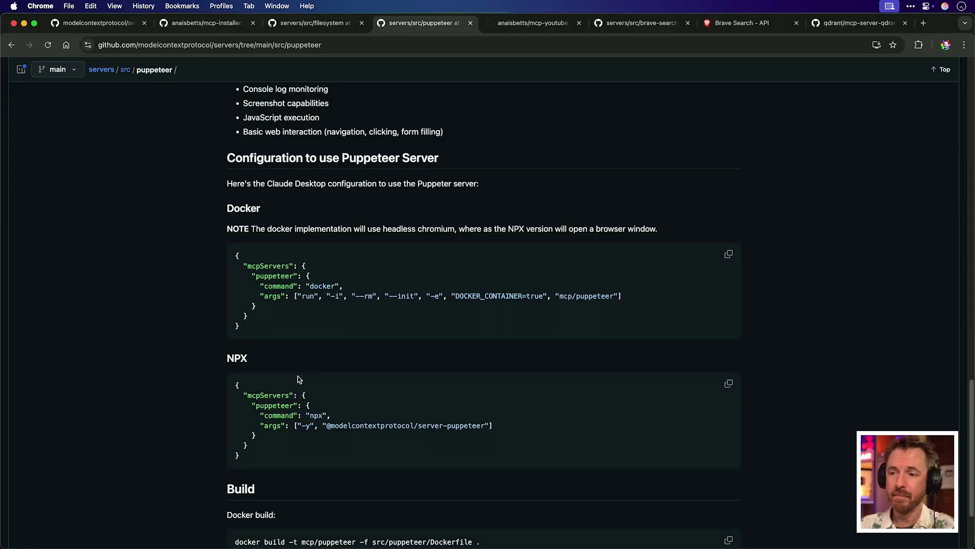
{"action": "left_click_drag", "start_coordinate": [325, 429], "coordinate": [484, 425]}
- Copy the package name and return to Cursor's MCP settings with a fresh, narrower chat
{"action": "key", "text": "super+c"}
{"action": "key", "text": "super+Tab"}
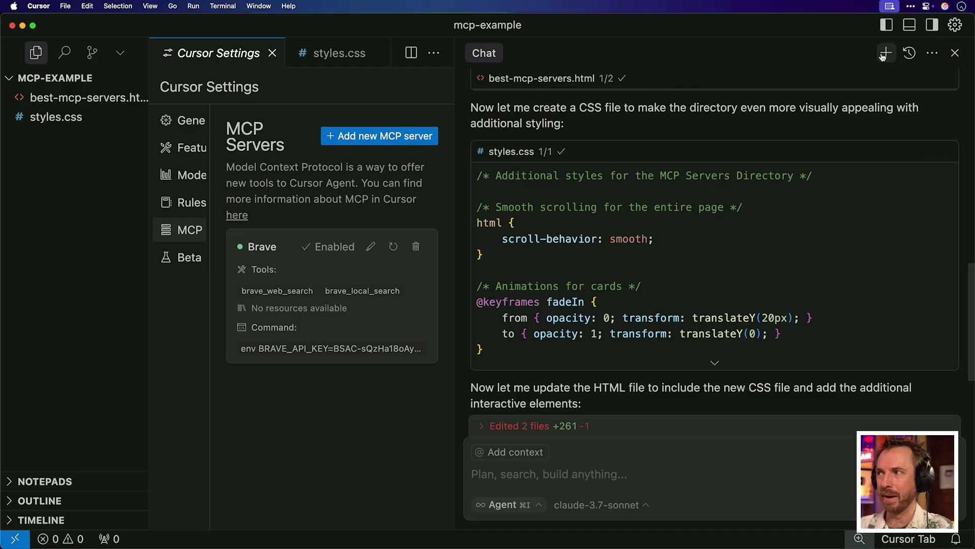
{"action": "left_click", "coordinate": [886, 53]}
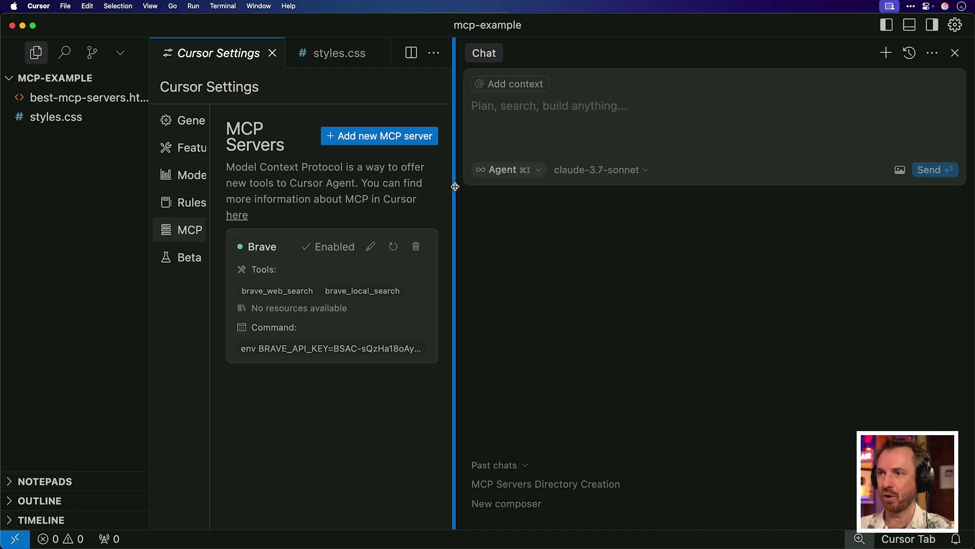
{"action": "left_click_drag", "start_coordinate": [453, 190], "coordinate": [742, 188]}
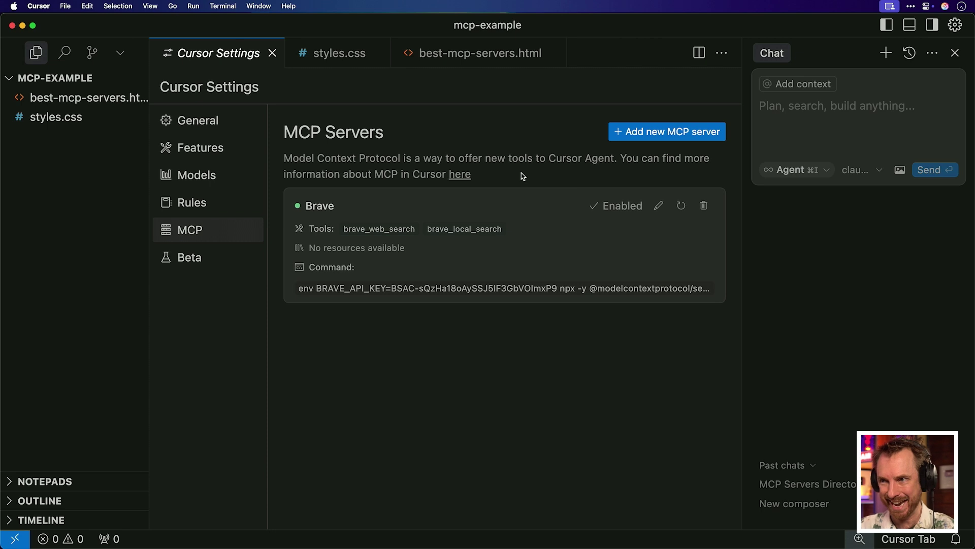
{"action": "left_click", "coordinate": [633, 133]}
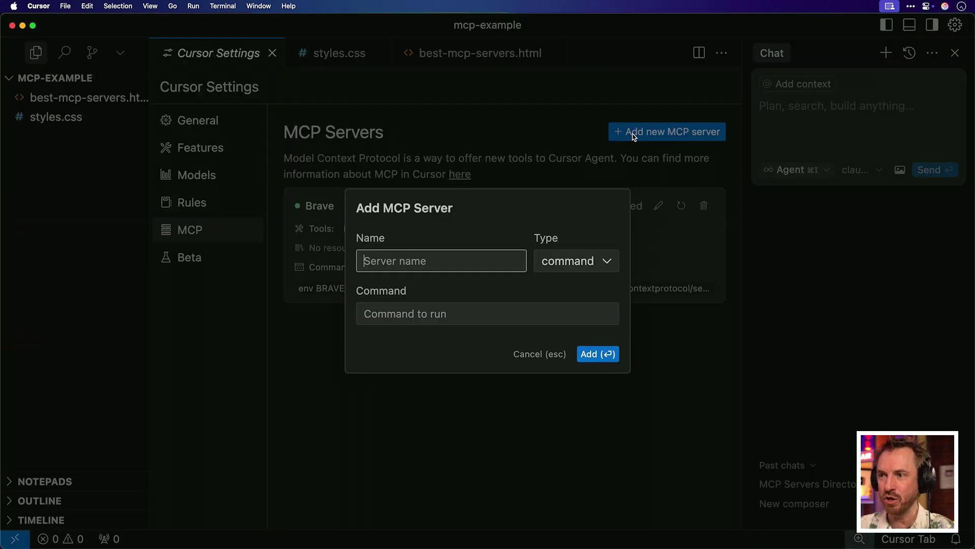
{"action": "type", "text": "Puppeteer"}
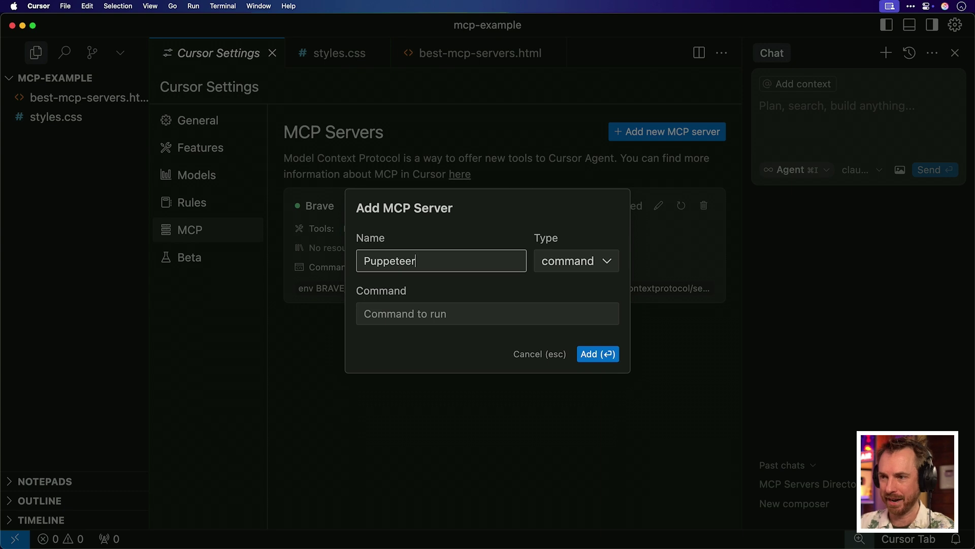
{"action": "left_click", "coordinate": [439, 312]}
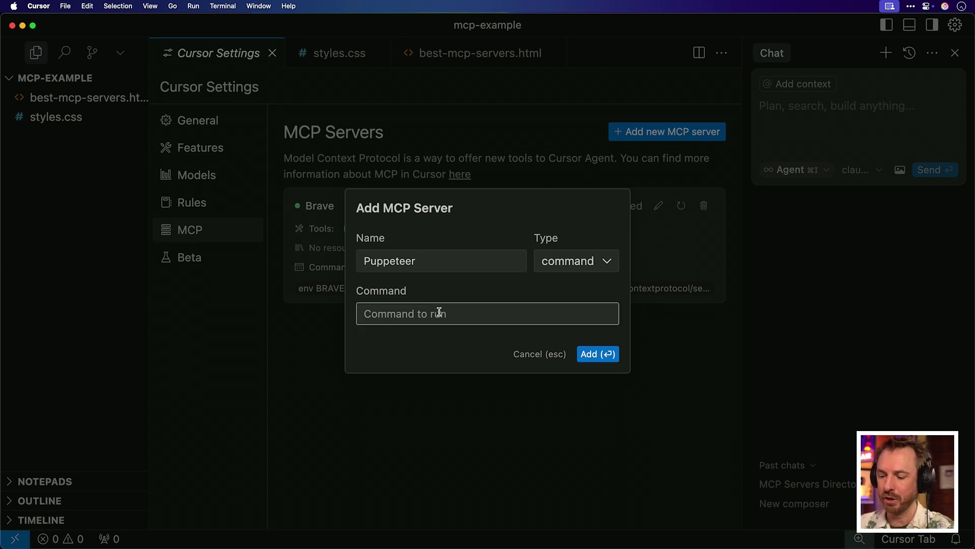
{"action": "type", "text": "npx -y"}
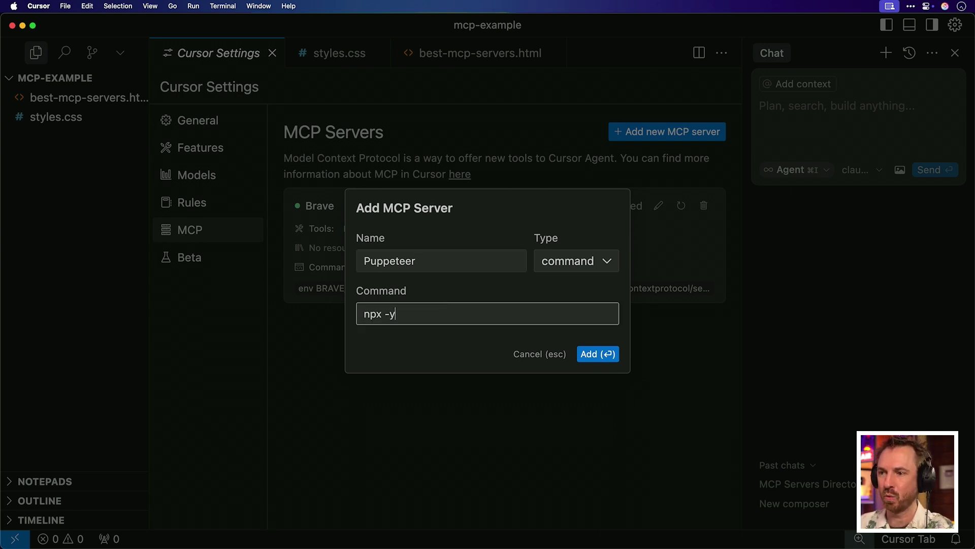
{"action": "key", "text": "super+v"}
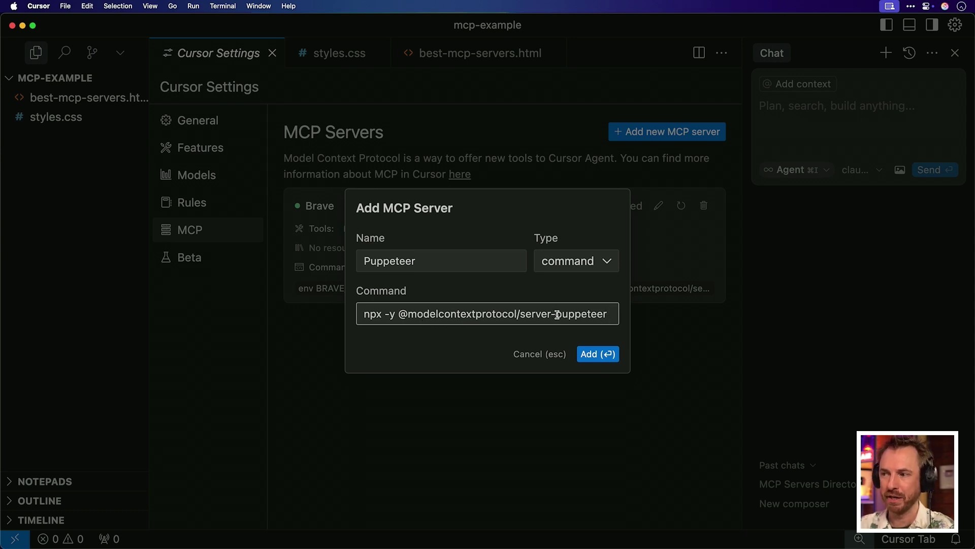
{"action": "left_click", "coordinate": [599, 354]}
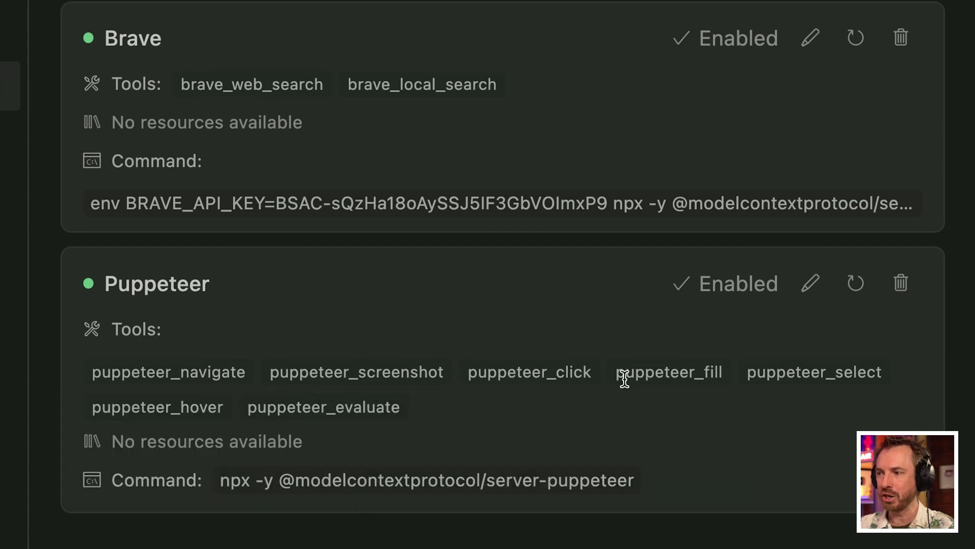
- Delete the Brave MCP server
{"action": "mouse_move", "coordinate": [684, 372]}
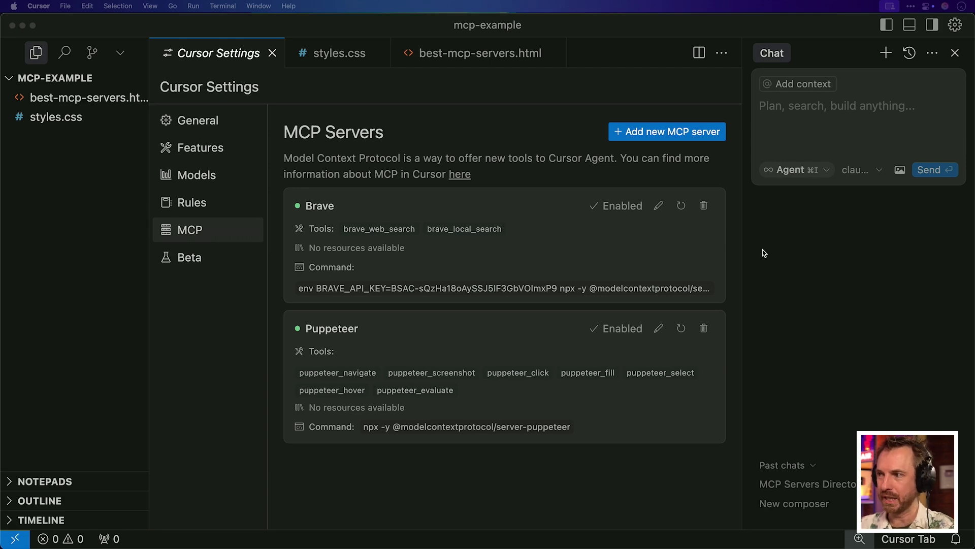
{"action": "left_click", "coordinate": [705, 207]}
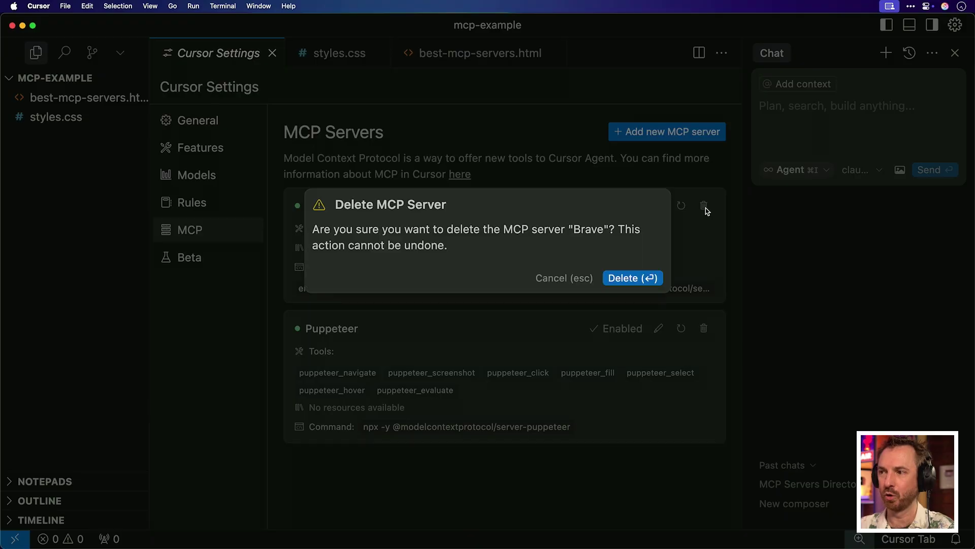
{"action": "left_click", "coordinate": [647, 277]}
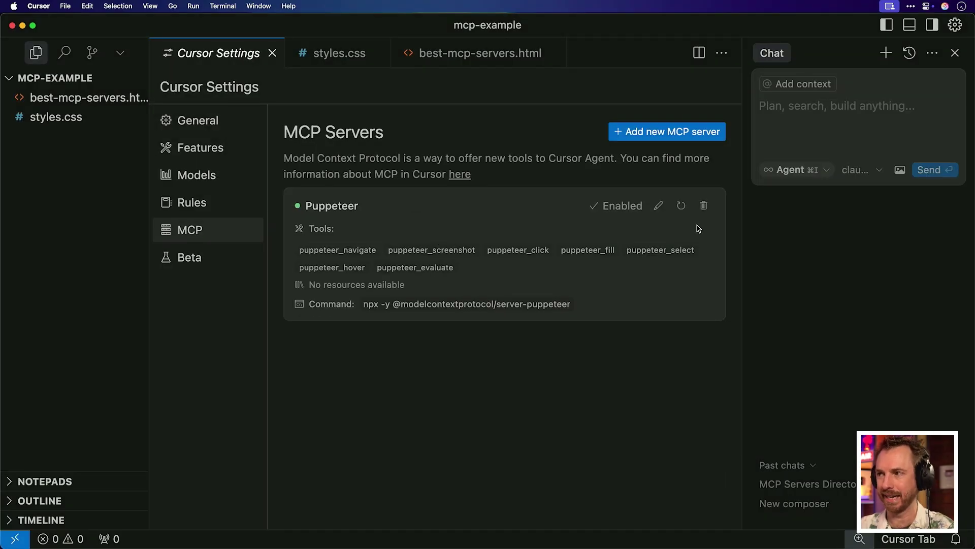
- Have the agent 'Clone the site - hackernews' and accept its index.html, hn-styles.css and y18.svg
{"action": "left_click_drag", "start_coordinate": [739, 217], "coordinate": [382, 217]}
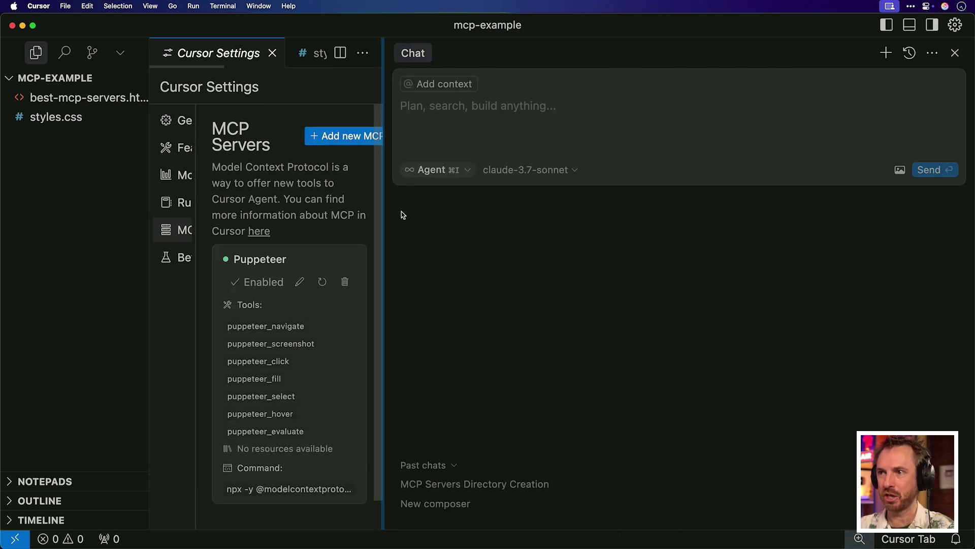
{"action": "left_click", "coordinate": [460, 120]}
{"action": "type", "text": "Clone the site - hackernews"}
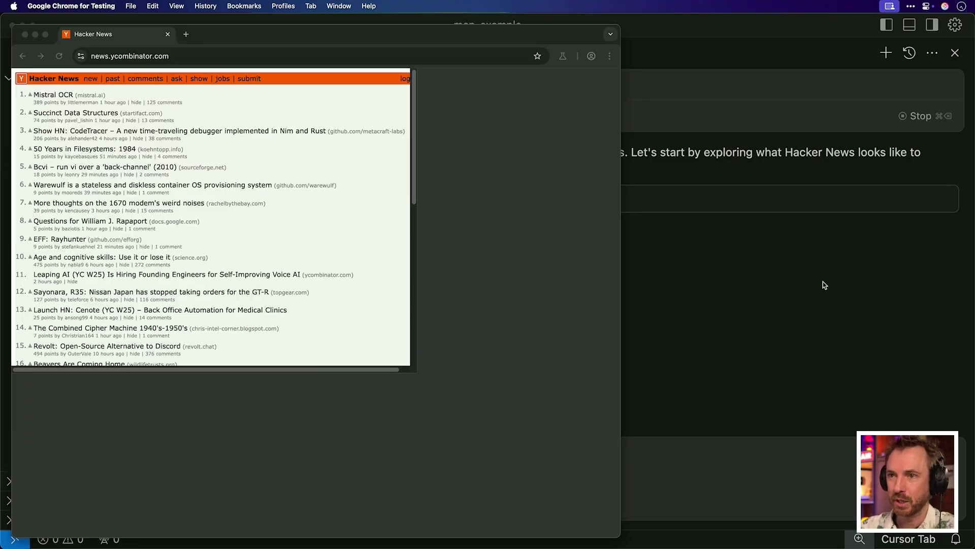
{"action": "left_click", "coordinate": [823, 283]}
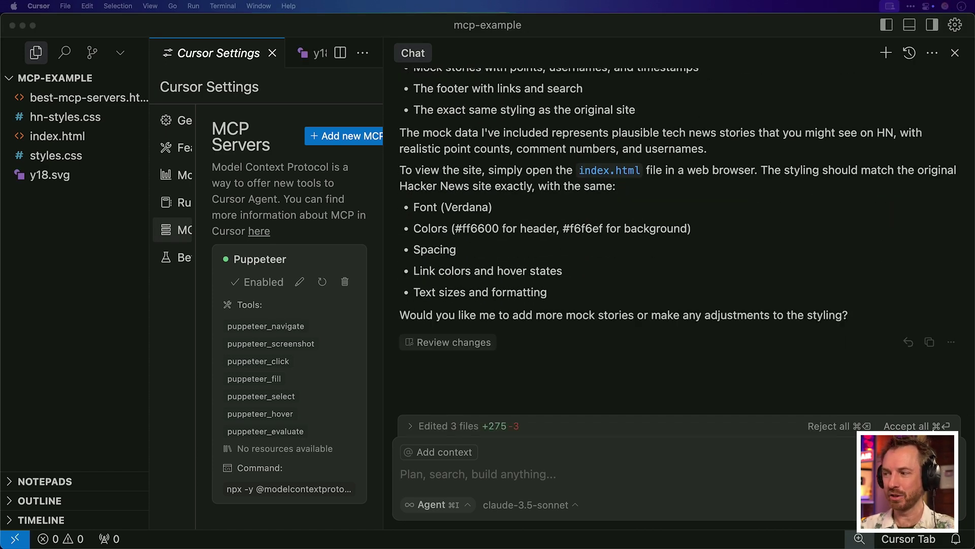
{"action": "left_click", "coordinate": [923, 426]}
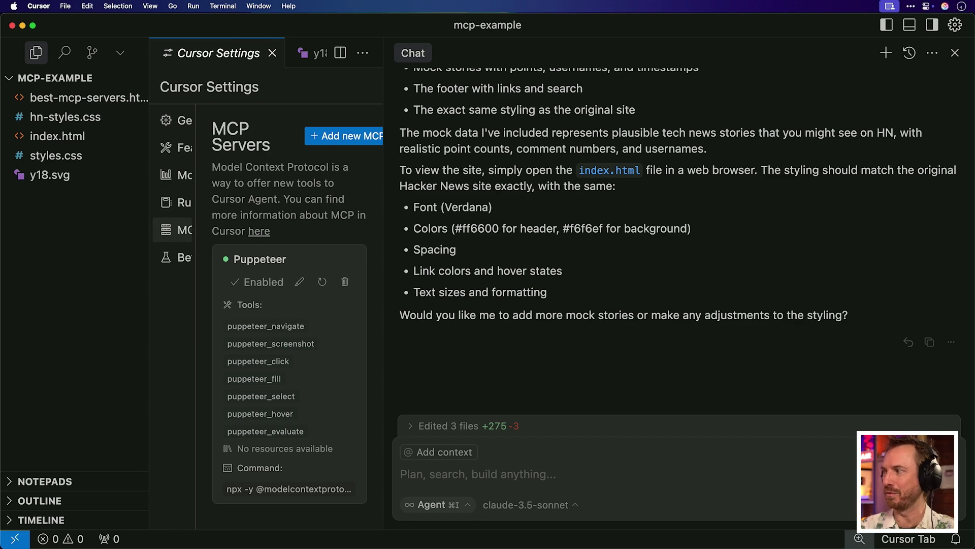
- Open the generated index.html in a new Chrome window at 150% zoom and compare it with real Hacker News
{"action": "key", "text": "super+space"}
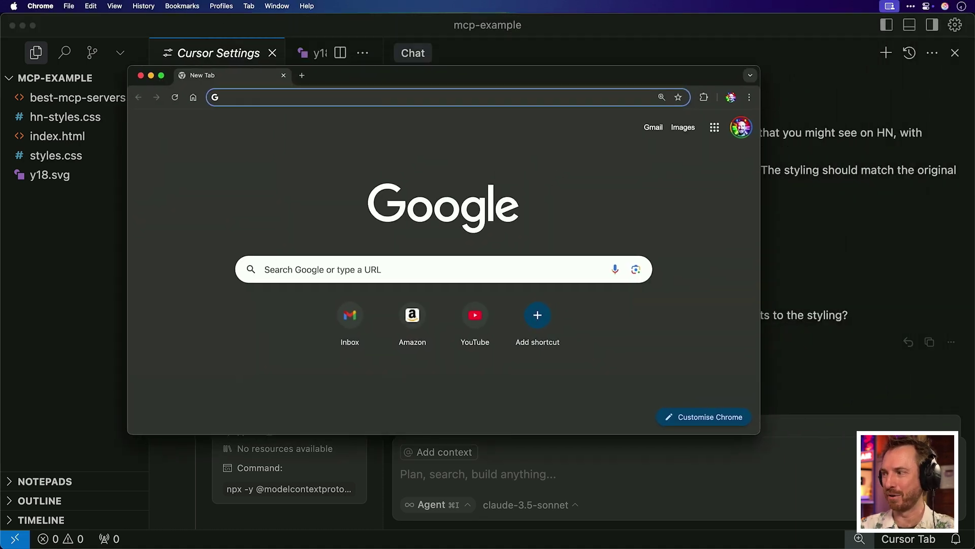
{"action": "left_click_drag", "start_coordinate": [909, 341], "coordinate": [533, 258]}
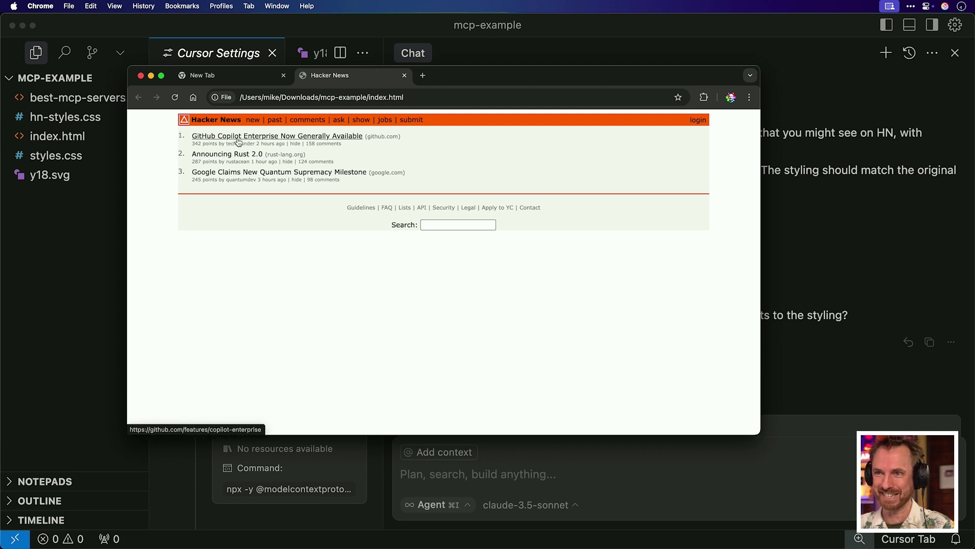
{"action": "key", "text": "super+equal"}
{"action": "key", "text": "super+equal"}
{"action": "key", "text": "super+equal"}
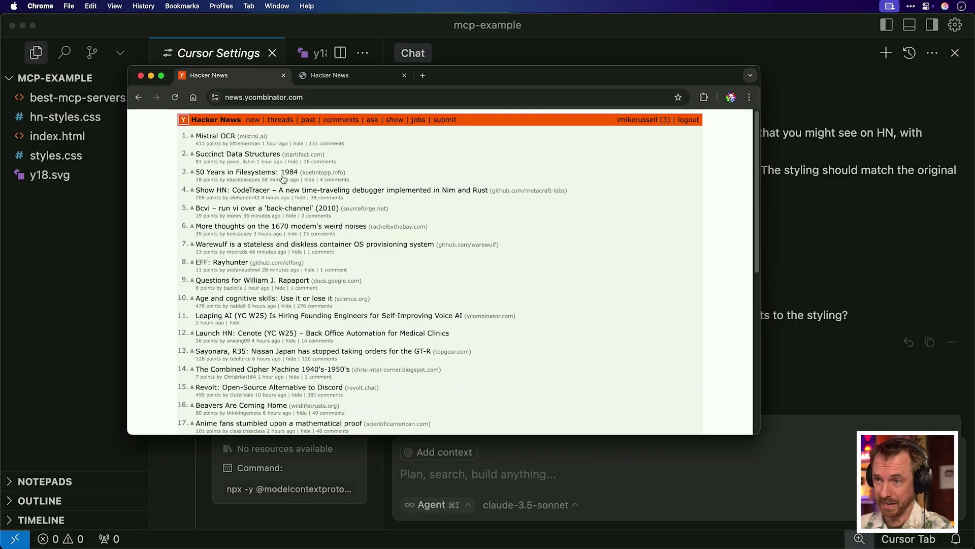
{"action": "left_click", "coordinate": [330, 77]}
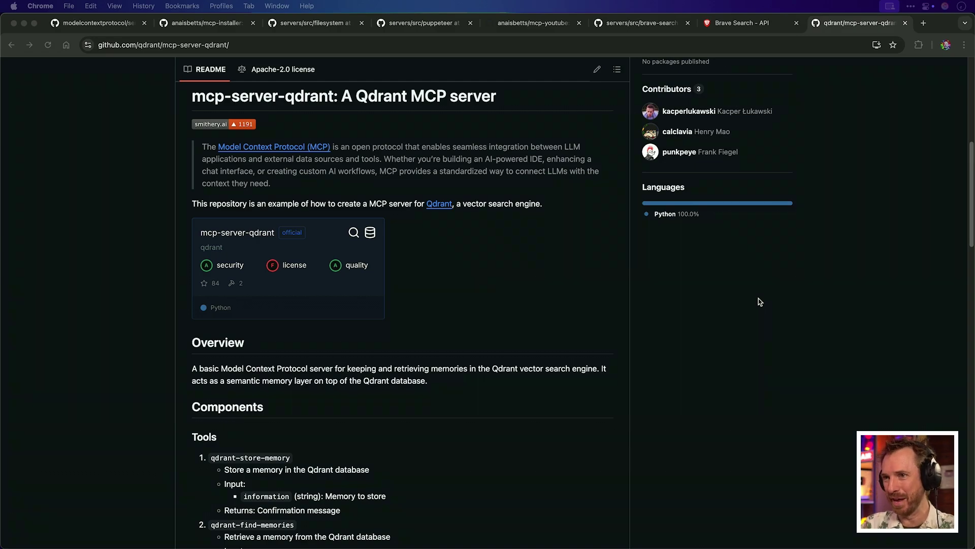
- Skim the mcp-server-qdrant README, then rerun the youtube_db visualization with limit 500 in Qdrant
{"action": "scroll", "coordinate": [758, 300], "scroll_direction": "down", "scroll_amount": 20}
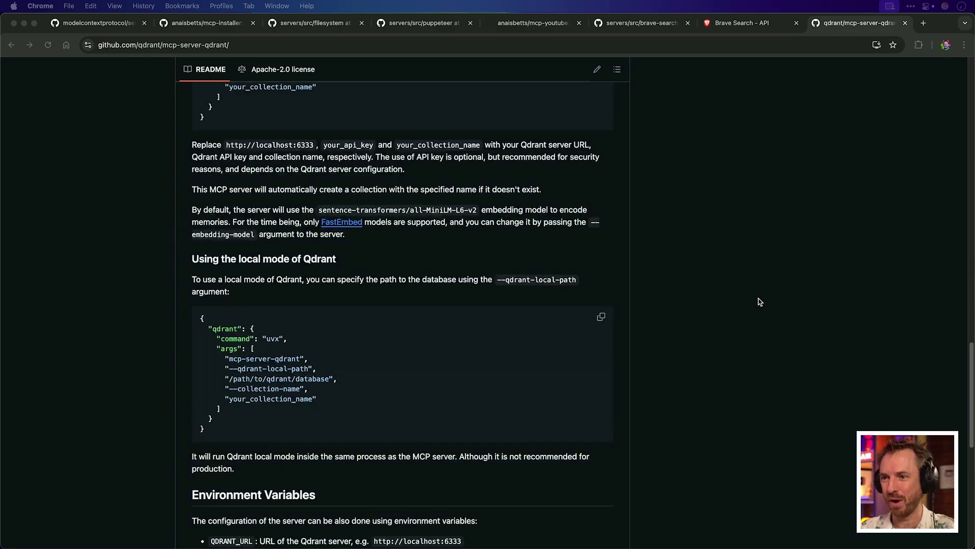
{"action": "scroll", "coordinate": [759, 301], "scroll_direction": "up", "scroll_amount": 20}
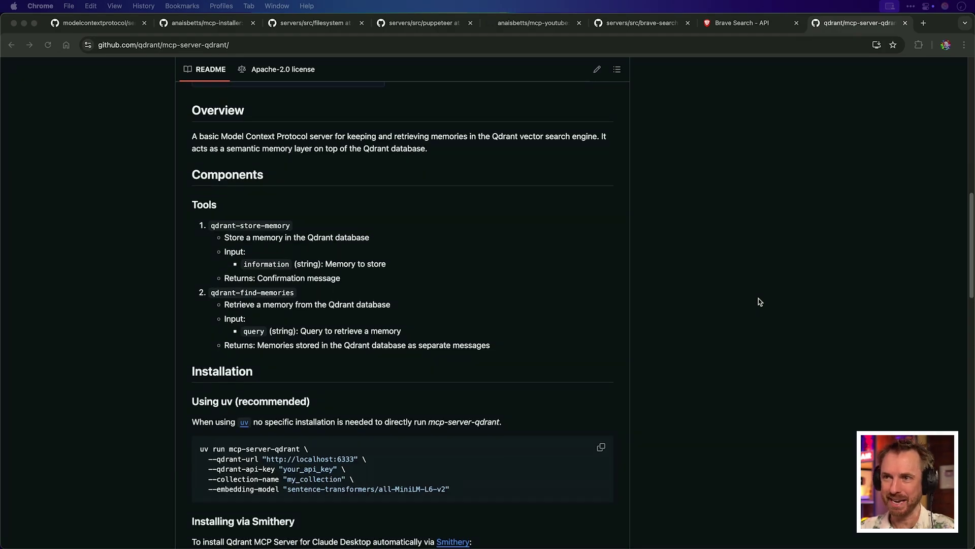
{"action": "scroll", "coordinate": [759, 302], "scroll_direction": "up", "scroll_amount": 5}
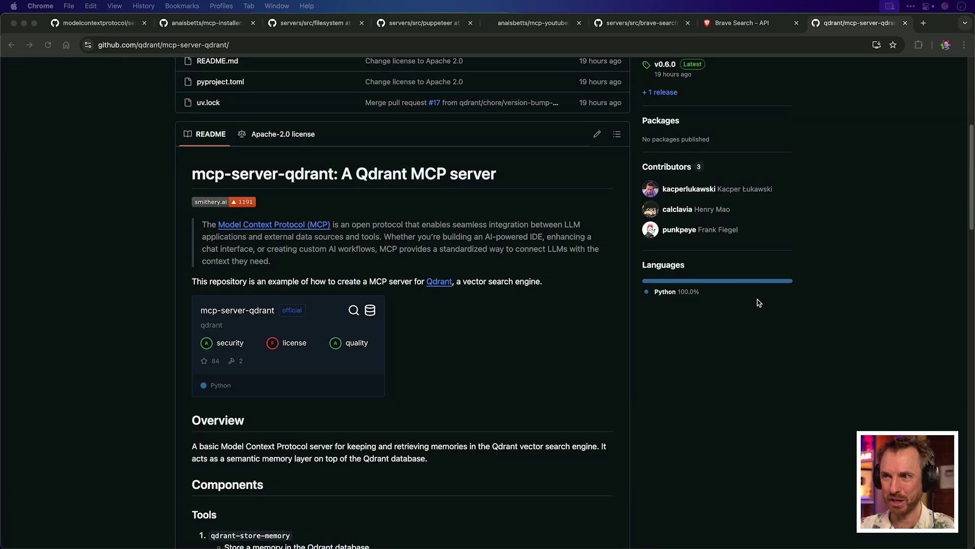
{"action": "left_click", "coordinate": [382, 173]}
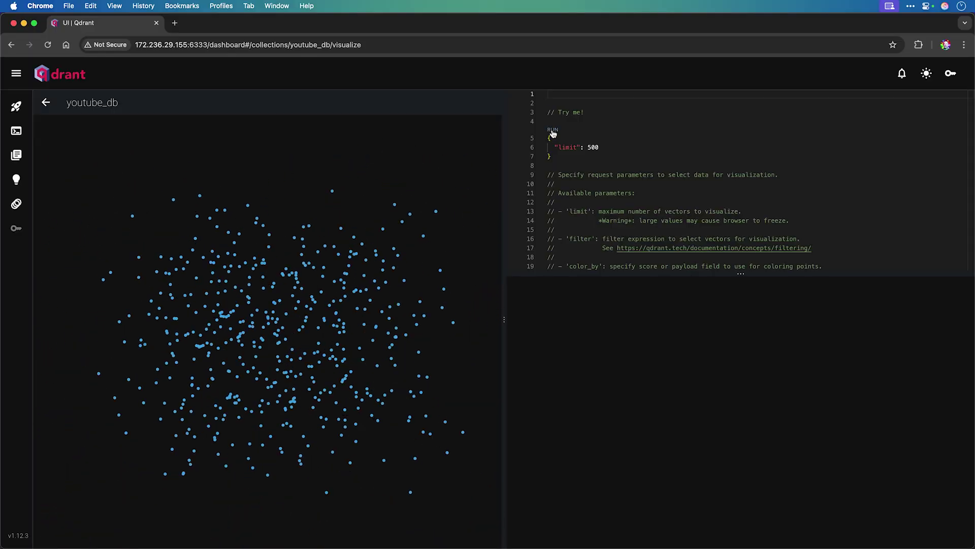
{"action": "left_click", "coordinate": [553, 133]}
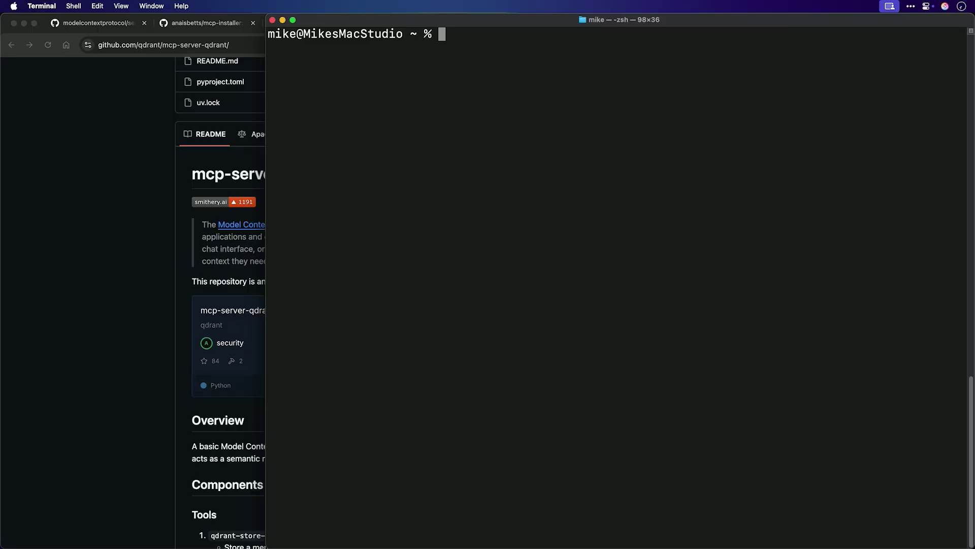
- Launch Docker and create the qdrant_storage Docker volume in Terminal
{"action": "key", "text": "super+space"}
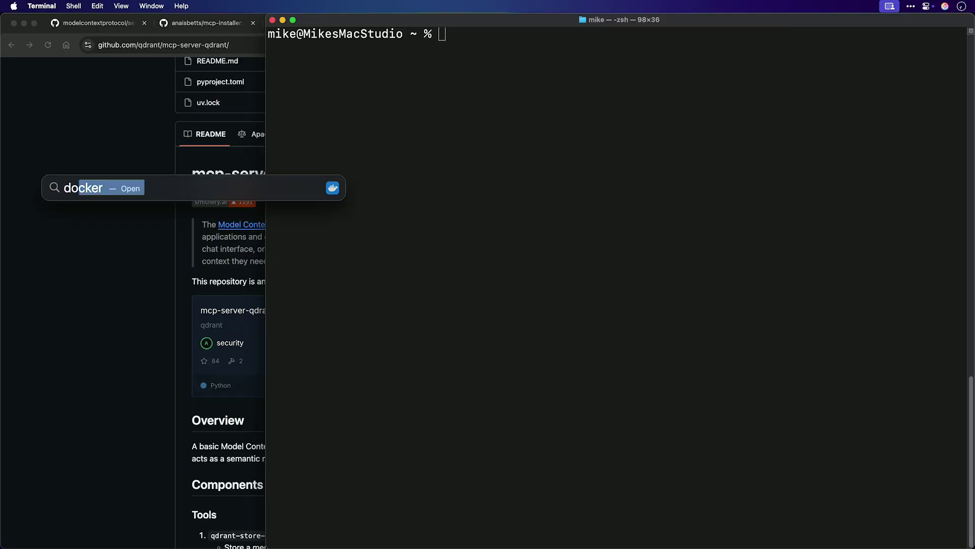
{"action": "key", "text": "Return"}
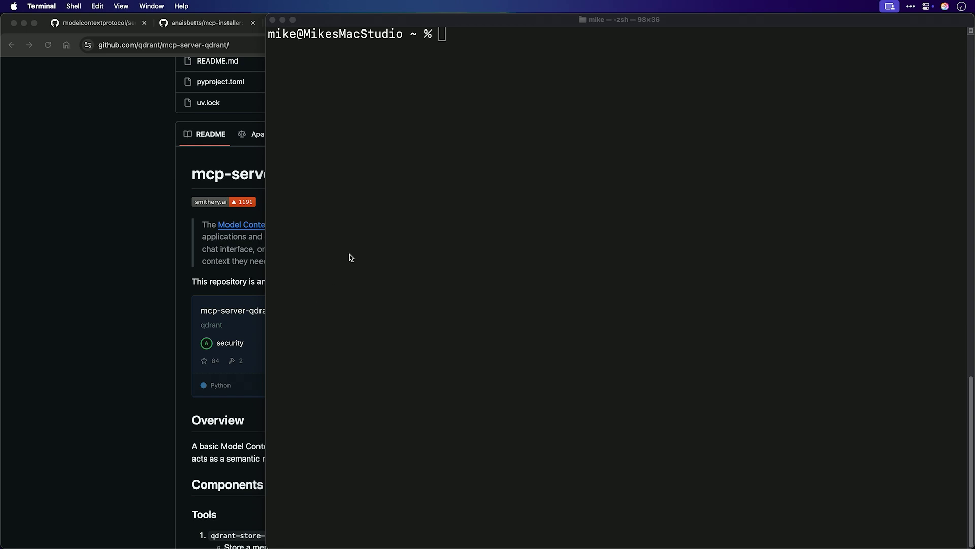
{"action": "left_click", "coordinate": [440, 231]}
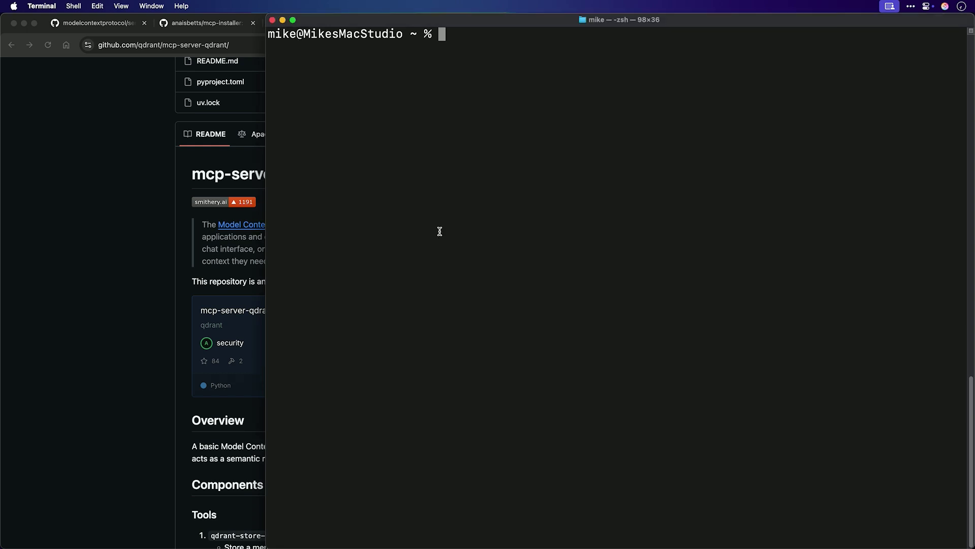
{"action": "left_click", "coordinate": [767, 112]}
{"action": "type", "text": "docker volume create qdrant_storage"}
{"action": "key", "text": "Return"}
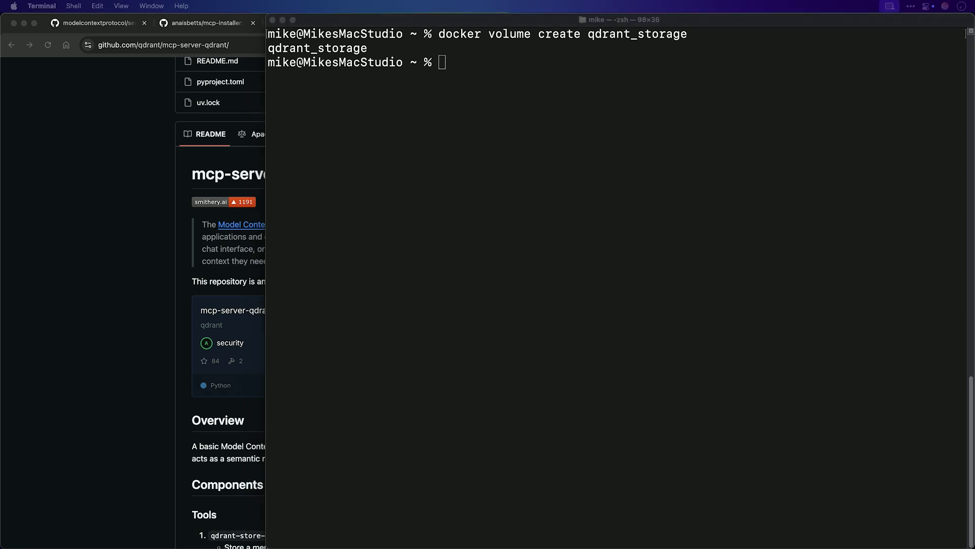
- Run a detached Qdrant container from qdrant/qdrant on ports 6333 and 6334
{"action": "left_click", "coordinate": [658, 141]}
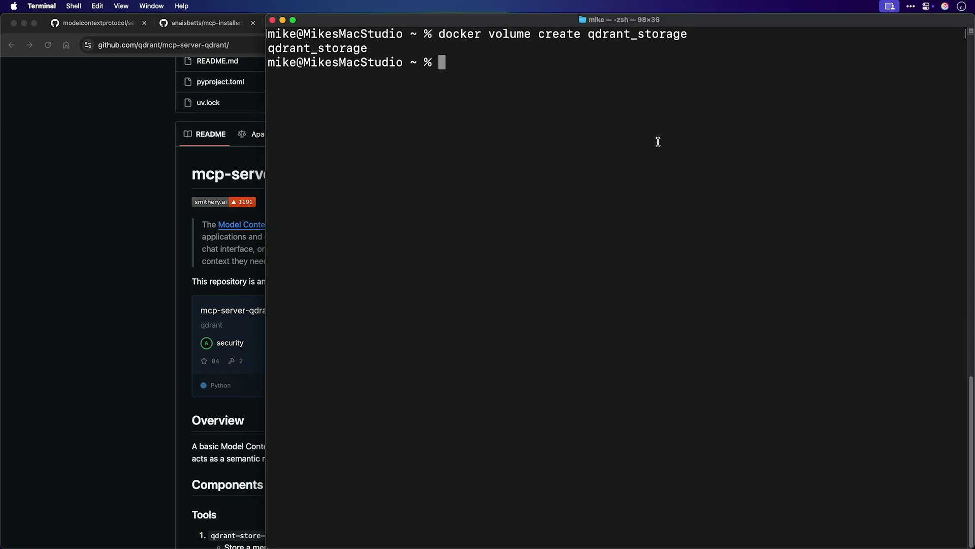
{"action": "key", "text": "super+v"}
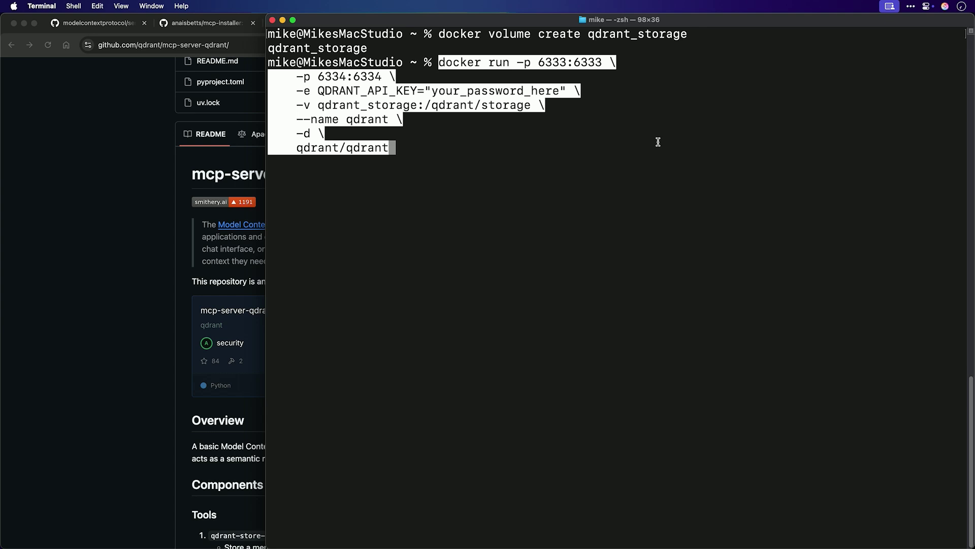
{"action": "key", "text": "Return"}
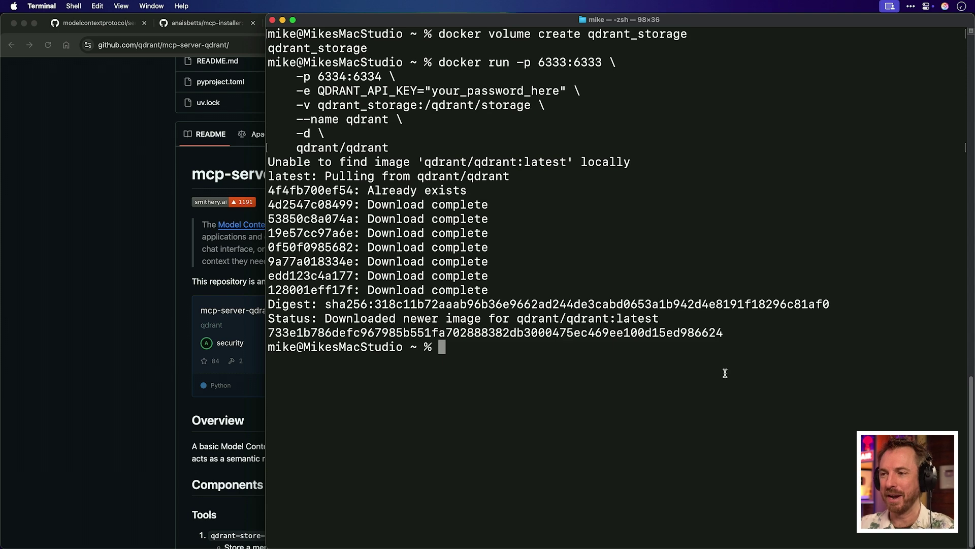
- Create the 'documents' Qdrant collection with 1536-size Cosine vectors via curl PUT
{"action": "key", "text": "super+v"}
{"action": "key", "text": "Return"}
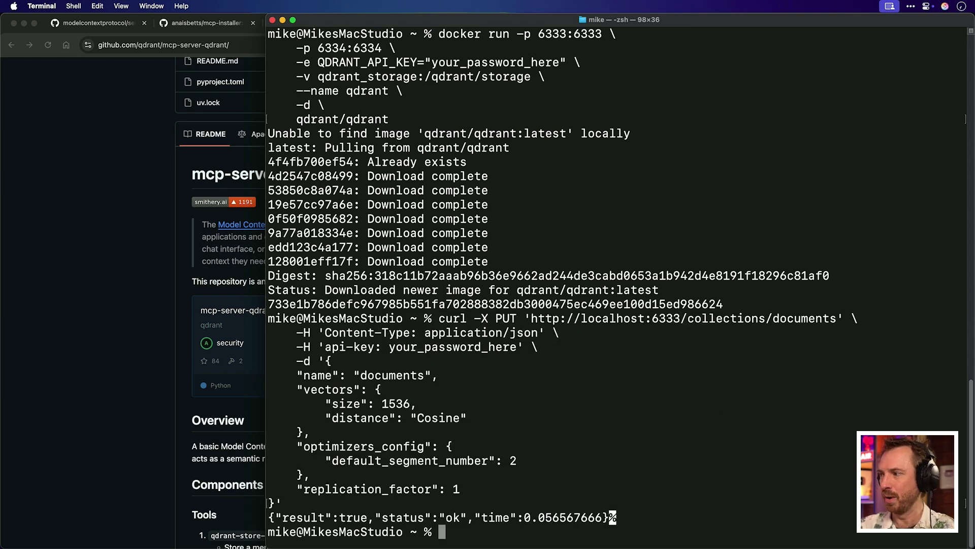
{"action": "key", "text": "super+space"}
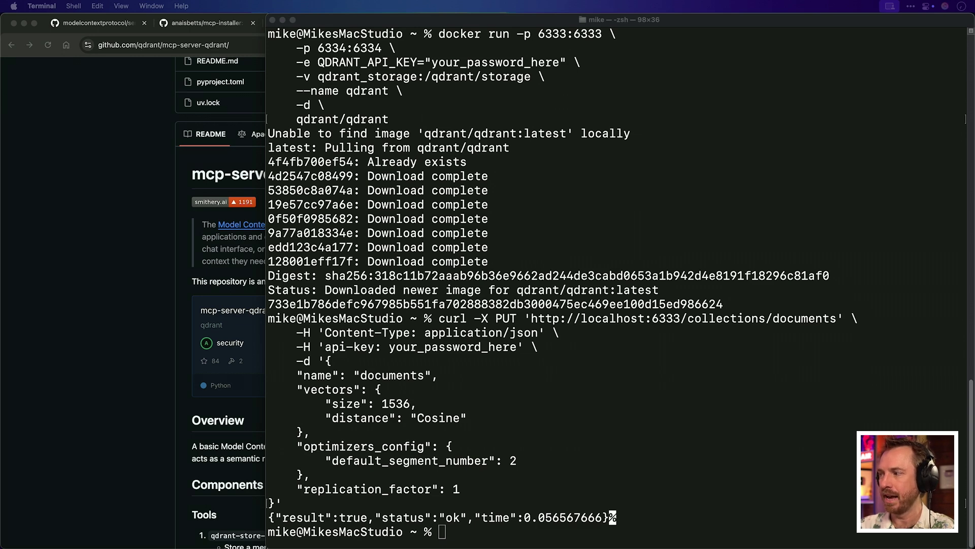
{"action": "key", "text": "Return"}
- Clear the terminal, fetch the documents collection info and highlight its green status
{"action": "key", "text": "super+k"}
{"action": "key", "text": "super+v"}
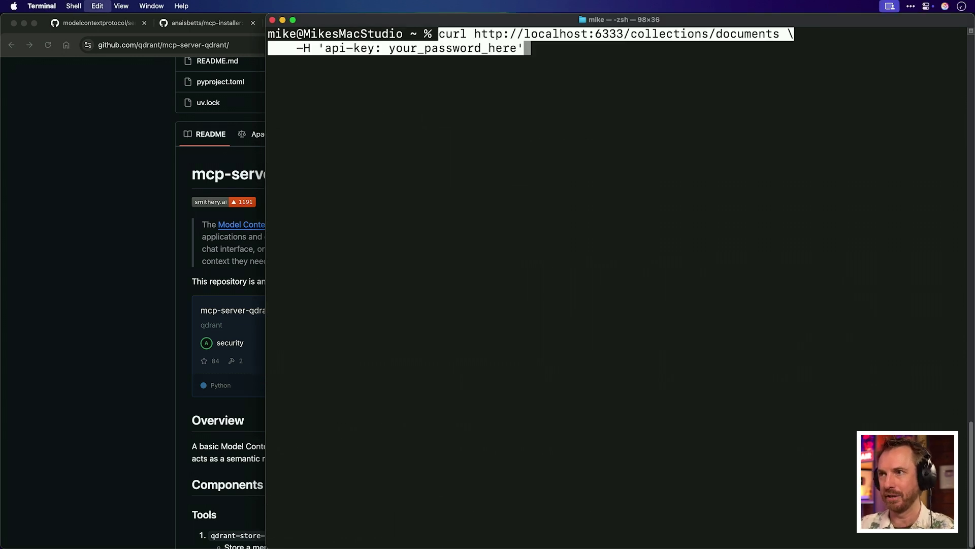
{"action": "key", "text": "Return"}
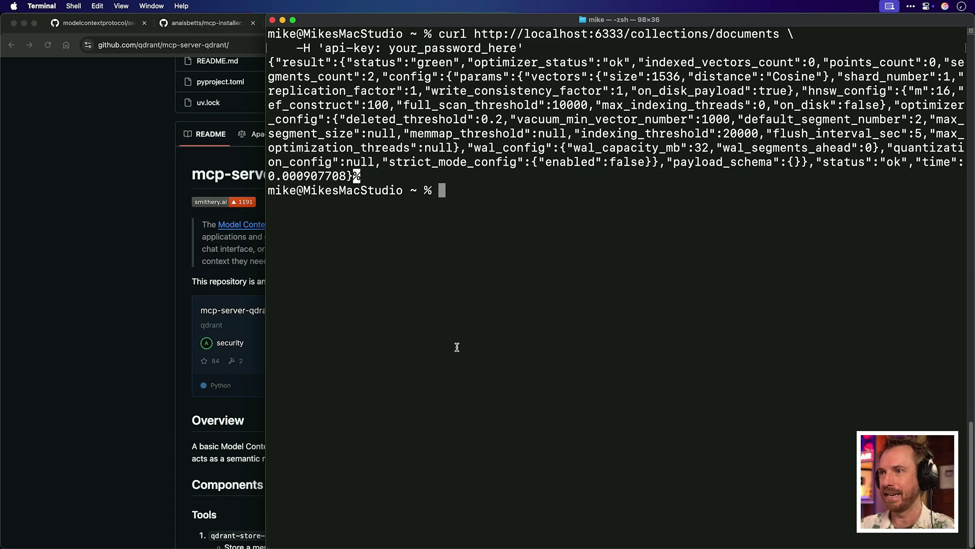
{"action": "double_click", "coordinate": [428, 63]}
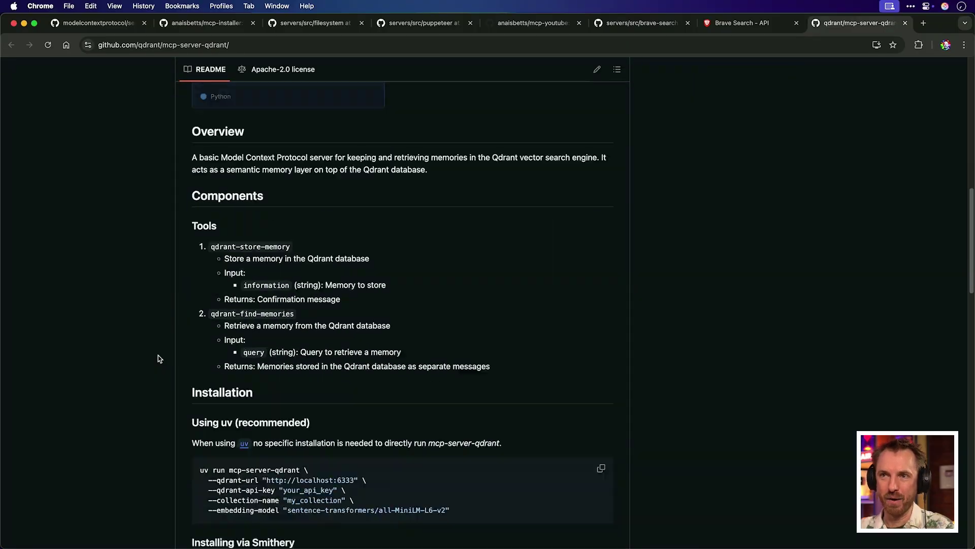
- Scroll the mcp-server-qdrant README down to the Usage with Claude Desktop config
{"action": "scroll", "coordinate": [158, 358], "scroll_direction": "down", "scroll_amount": 6}
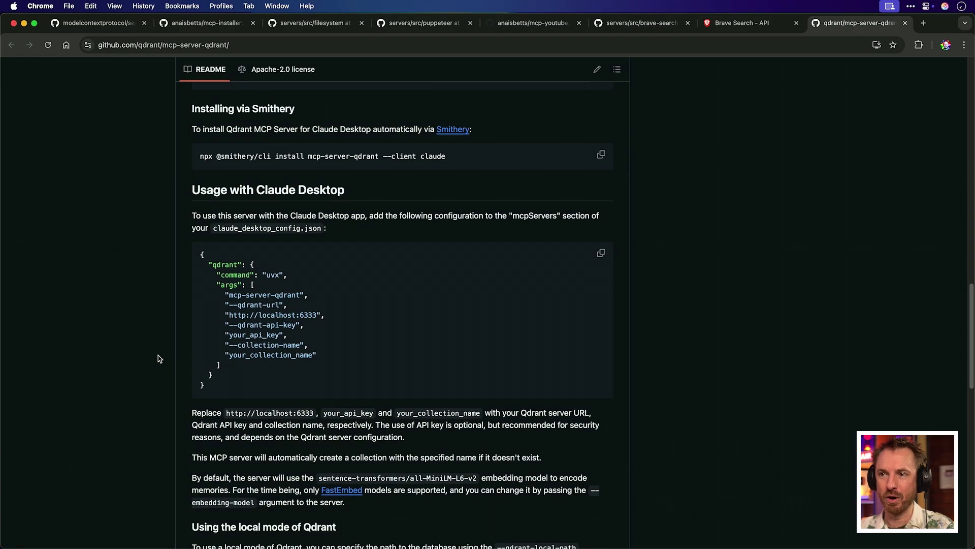
{"action": "scroll", "coordinate": [157, 358], "scroll_direction": "down", "scroll_amount": 1}
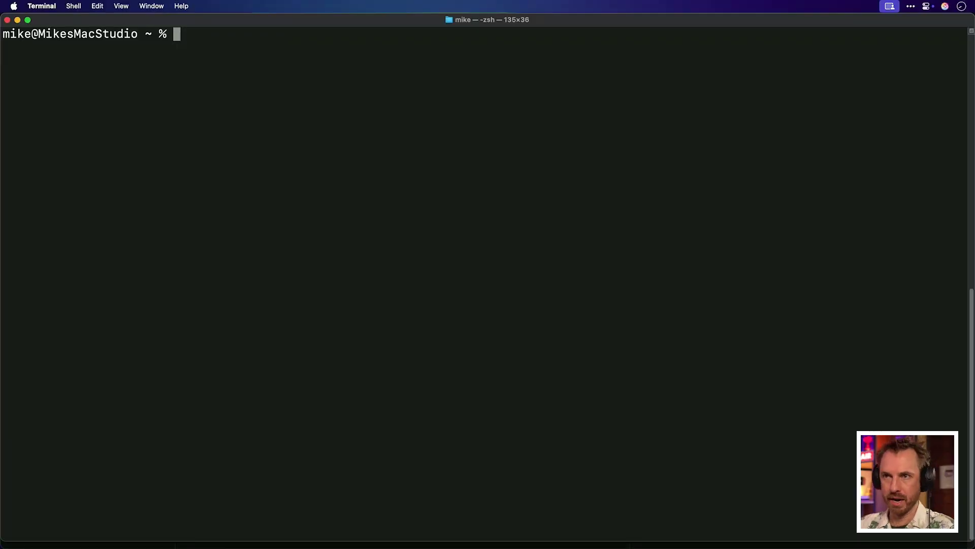
- Clone github.com/qdrant/mcp-server-qdrant, enter its folder and start the server with uv run
{"action": "type", "text": "git clone https://github.com/qdrant/mcp-server-qdrant/"}
{"action": "key", "text": "Return"}
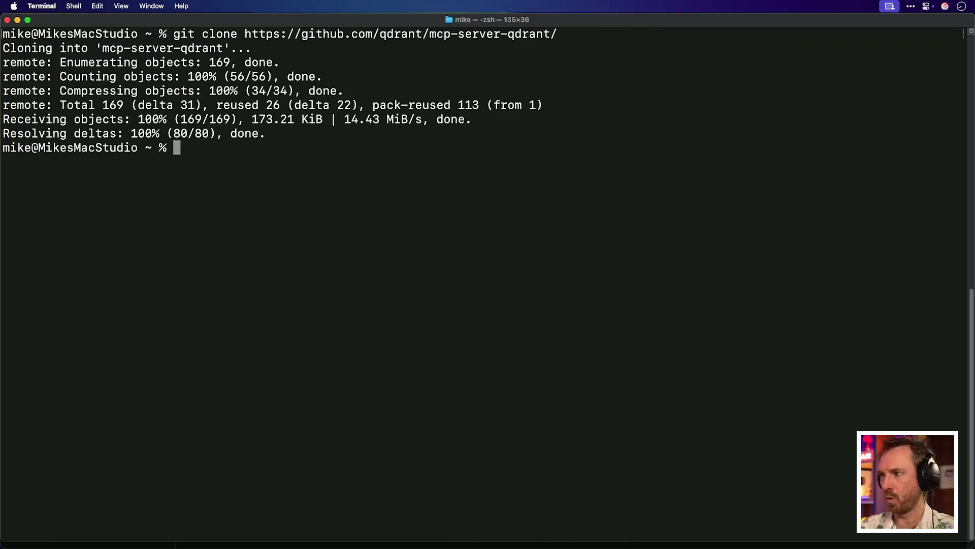
{"action": "key", "text": "super+v"}
{"action": "key", "text": "Return"}
{"action": "key", "text": "super+v"}
{"action": "key", "text": "Return"}
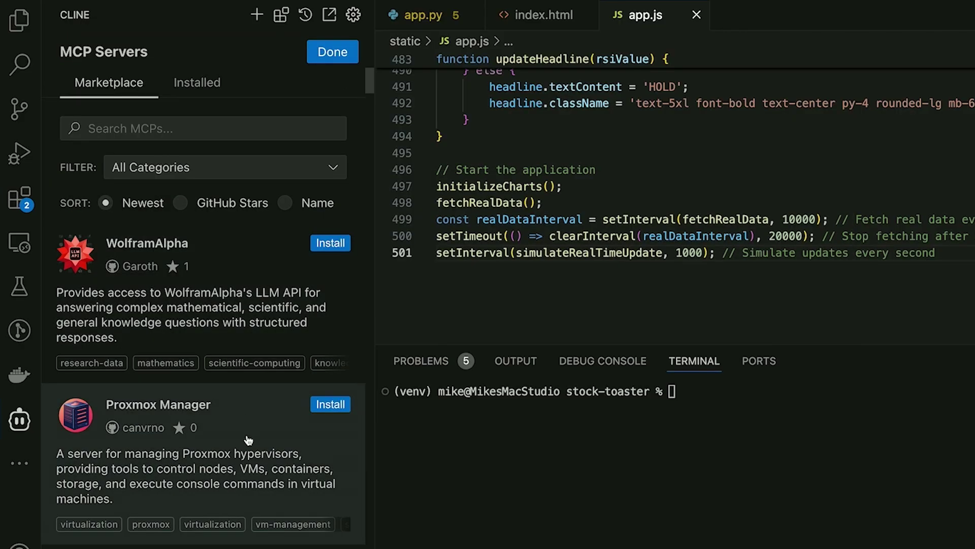
- Scroll Cline's MCP Servers marketplace list showing Airtable, Git Tools and Shopify
{"action": "scroll", "coordinate": [249, 440], "scroll_direction": "down", "scroll_amount": 10}
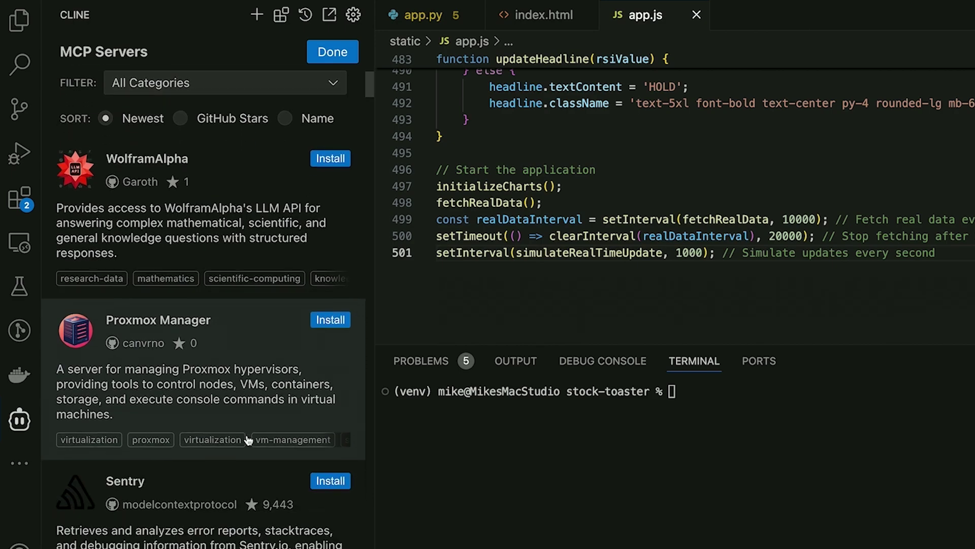
{"action": "scroll", "coordinate": [248, 440], "scroll_direction": "down", "scroll_amount": 5}
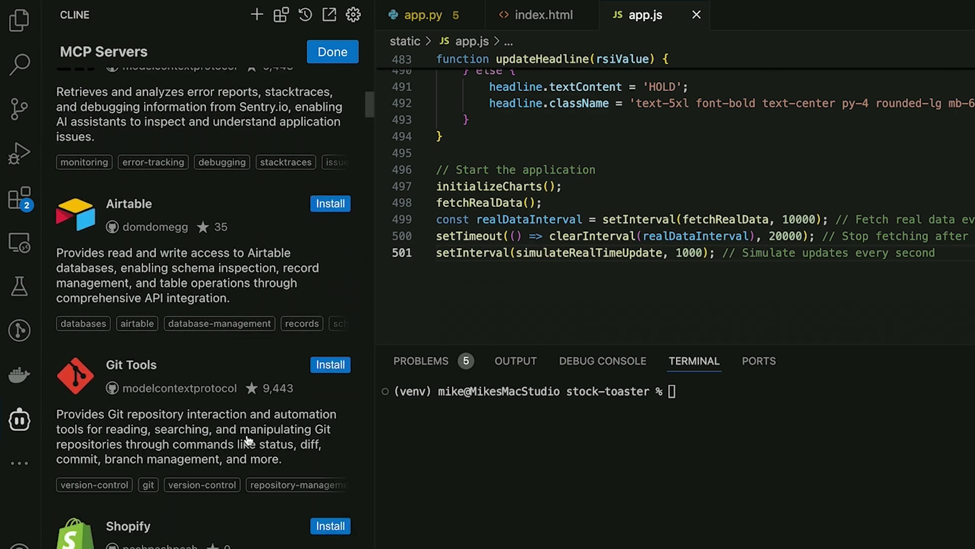